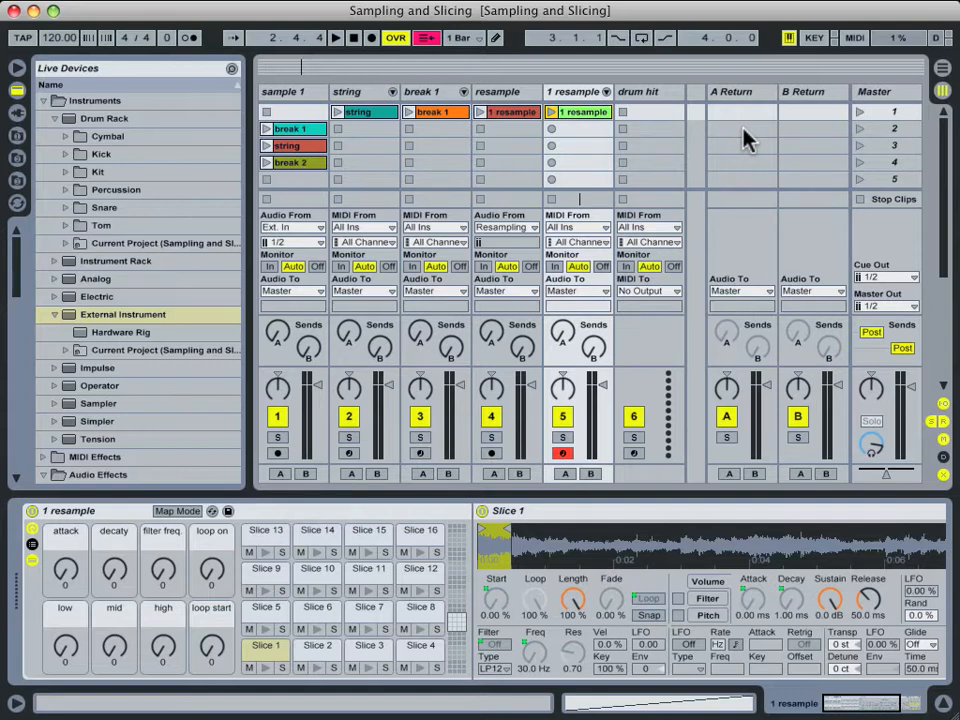
Review the available hardware inputs under Input Config in the audio preferences and close them without changes
key(super+comma)
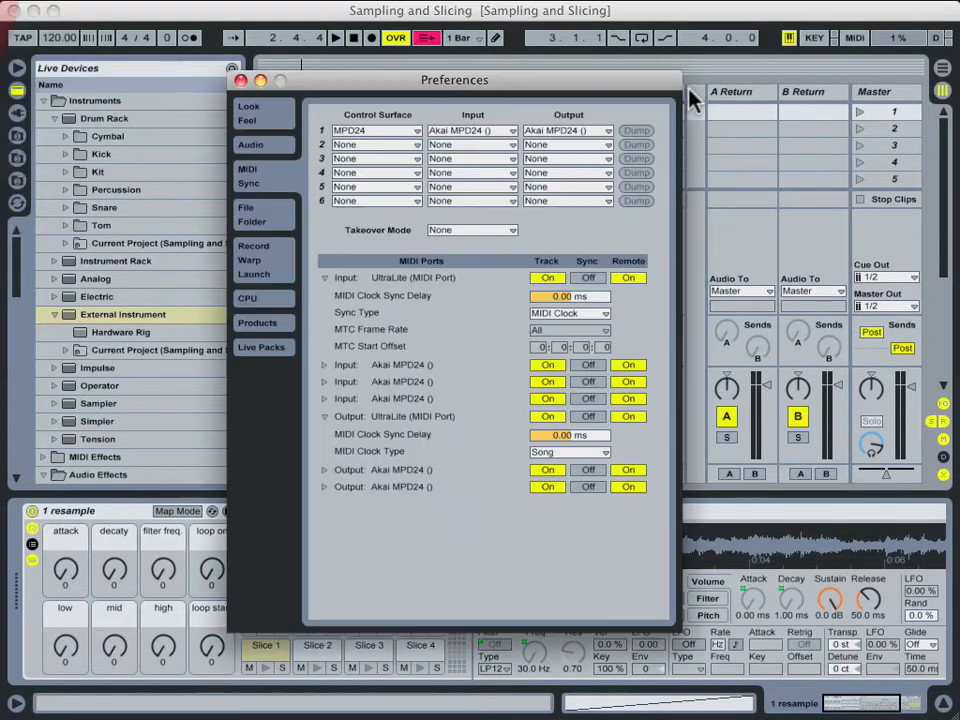
drag(486, 80, 527, 79)
click(307, 141)
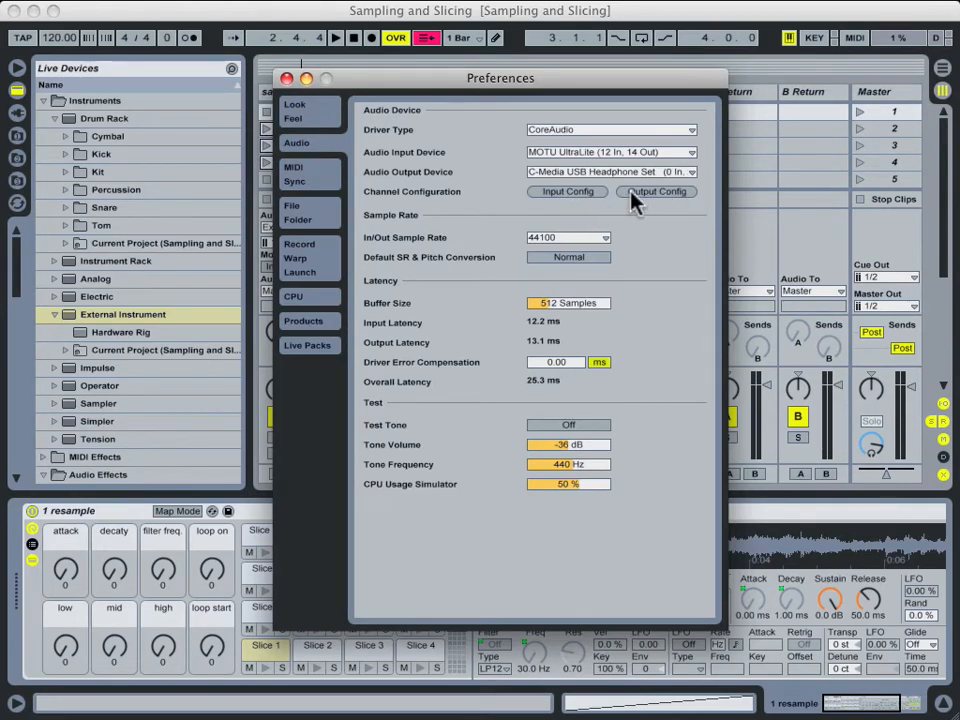
click(589, 192)
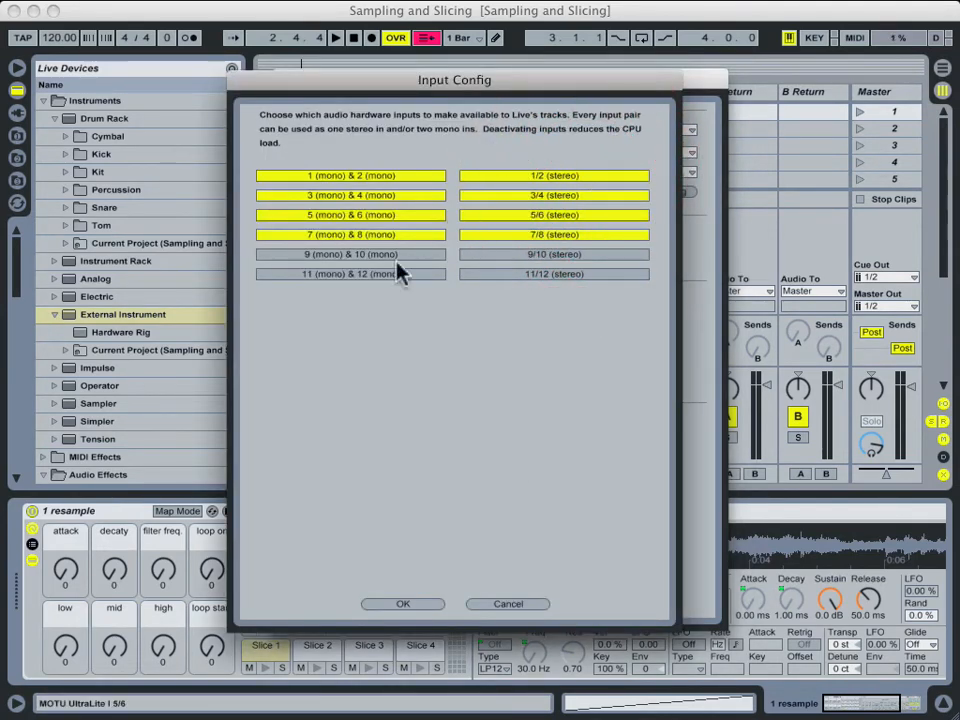
click(505, 605)
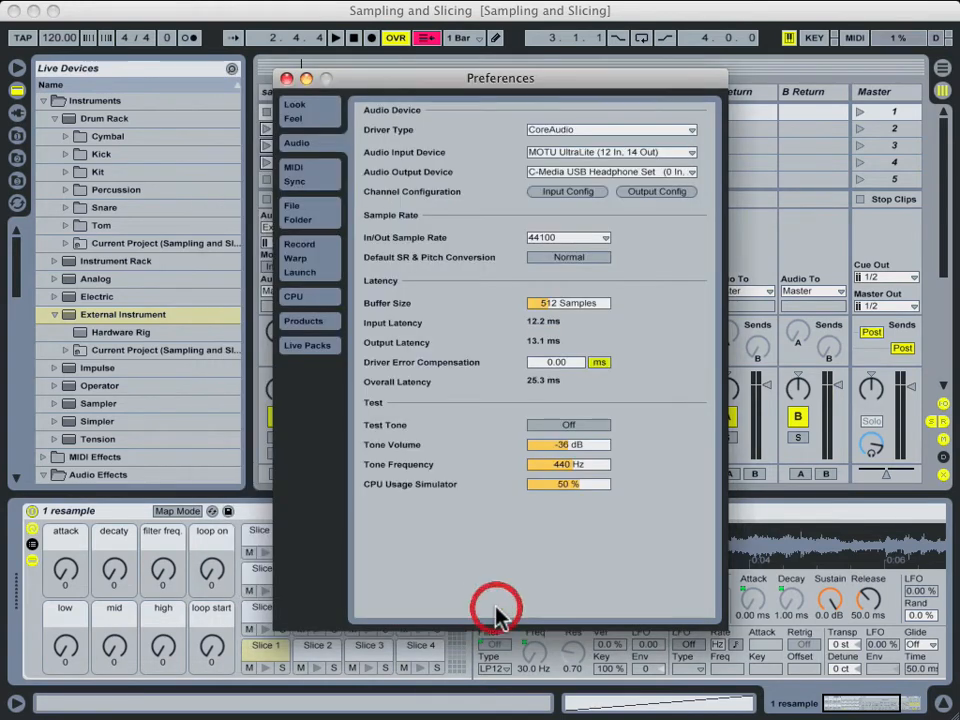
click(287, 80)
click(580, 20)
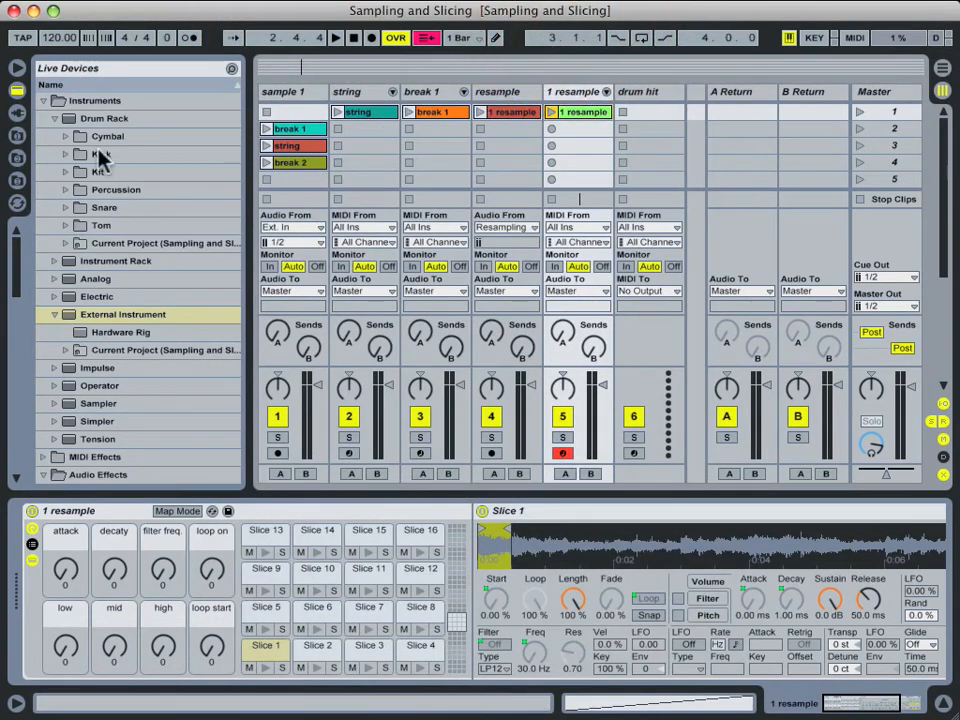
Add the Hardware Rig external instrument preset as a new track after the drum hit track and select that track
click(82, 336)
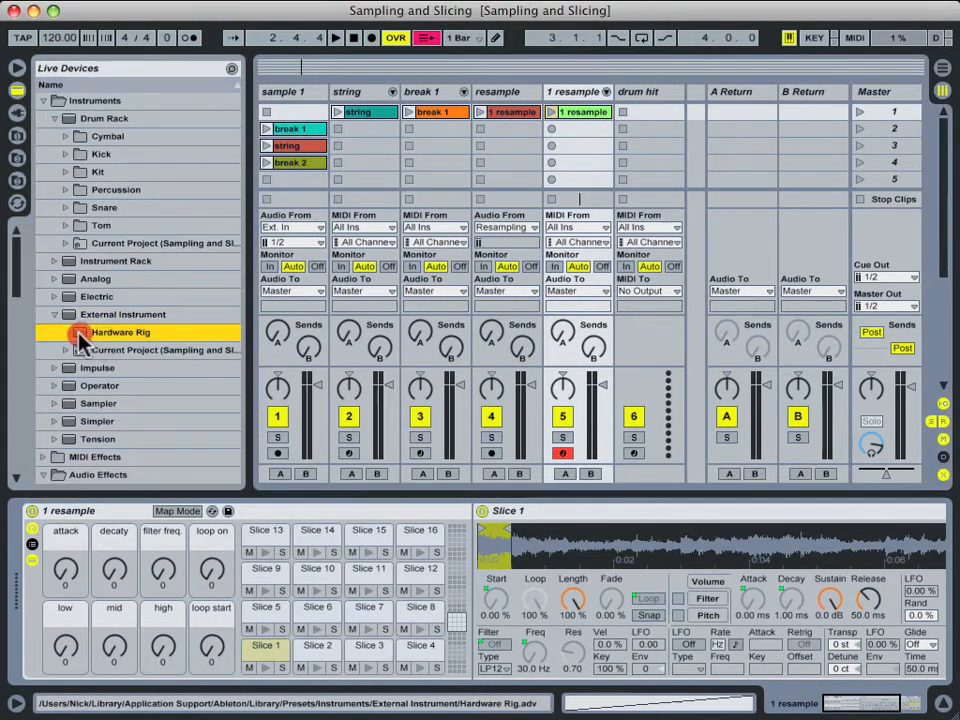
click(683, 92)
drag(537, 295, 221, 506)
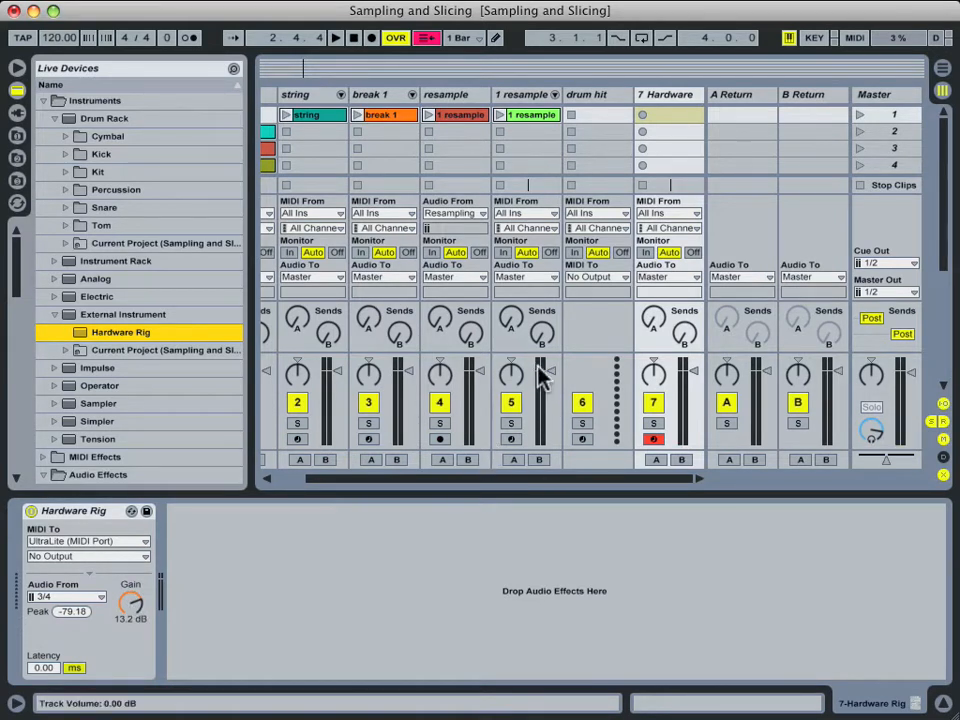
click(509, 370)
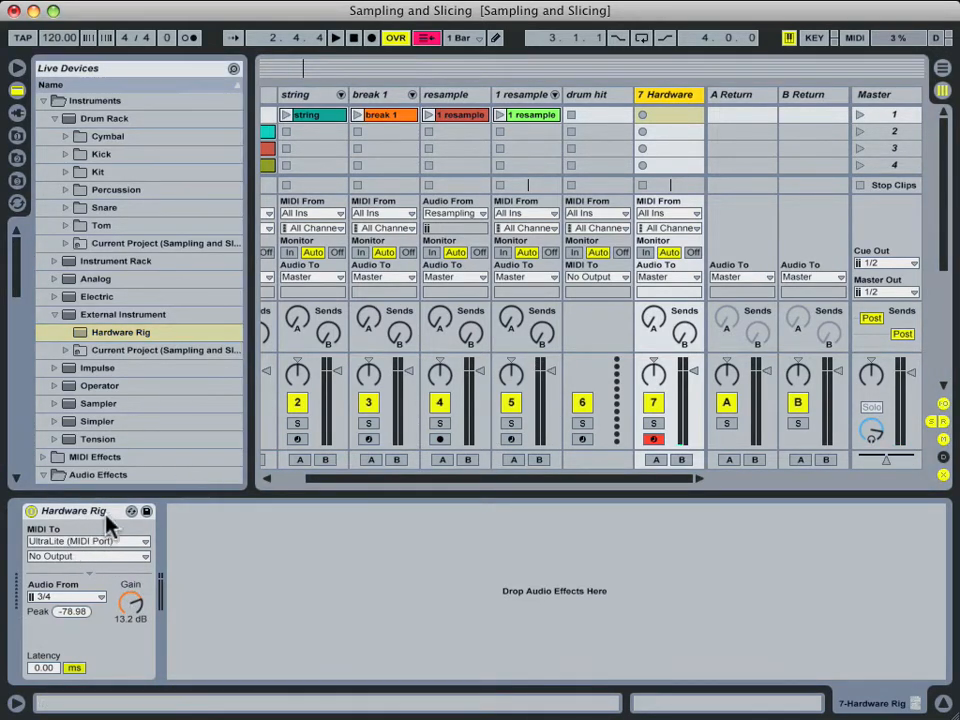
click(668, 100)
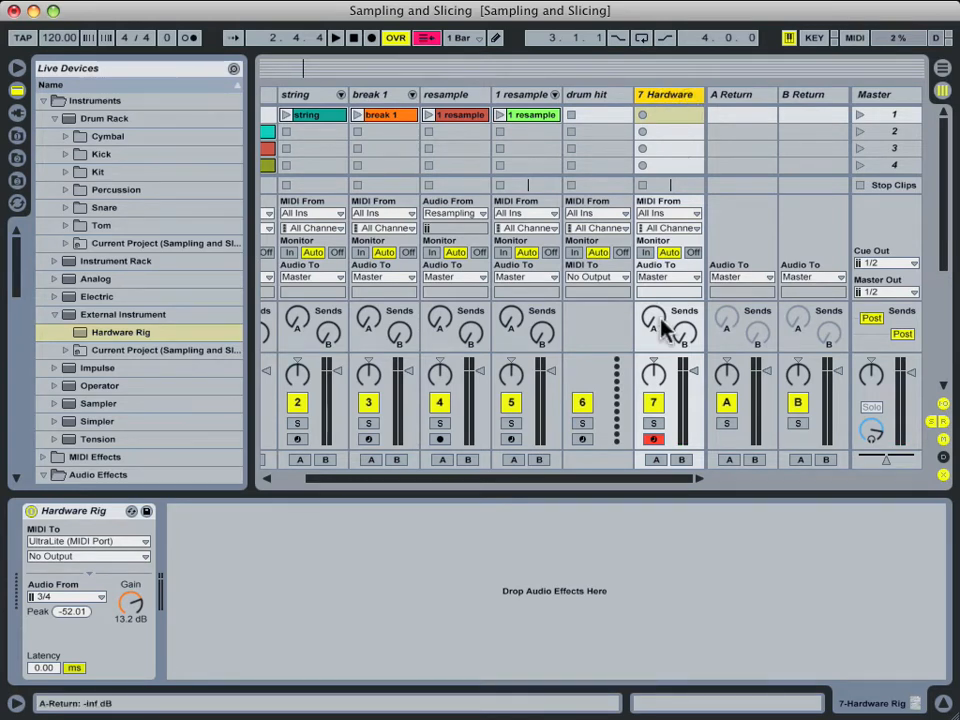
Examine the Audio To routing options of the Hardware Rig track without changing them
click(676, 279)
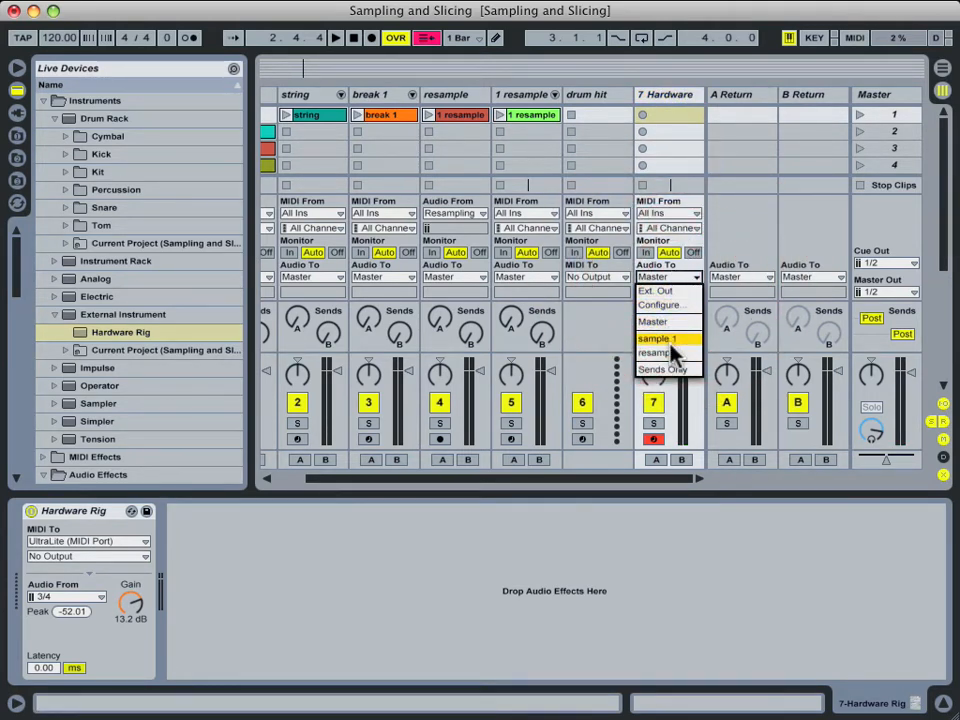
click(671, 278)
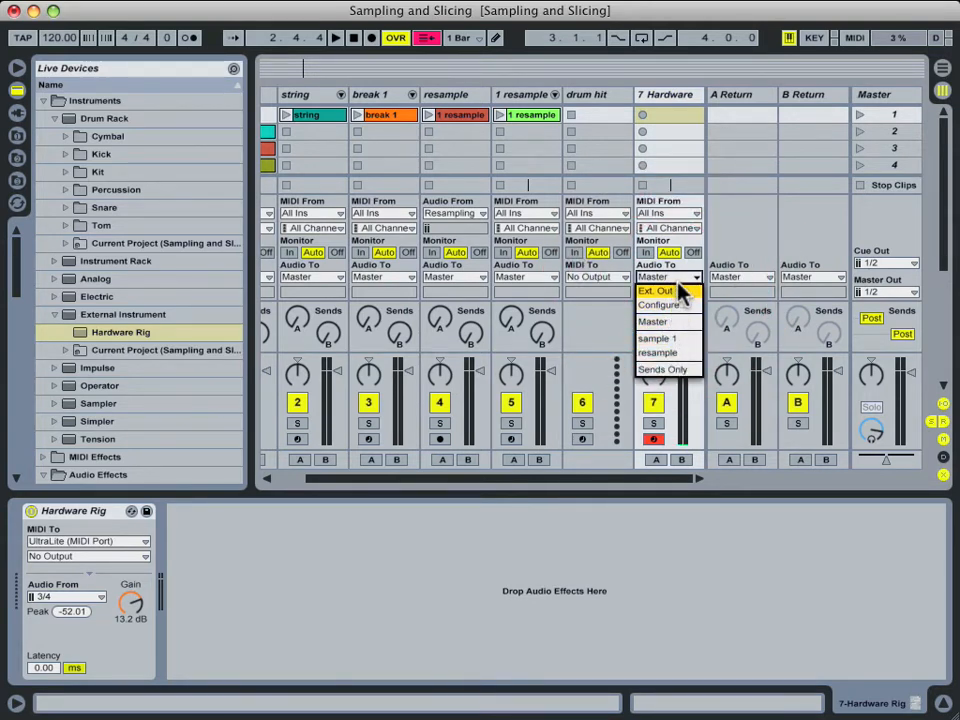
click(677, 278)
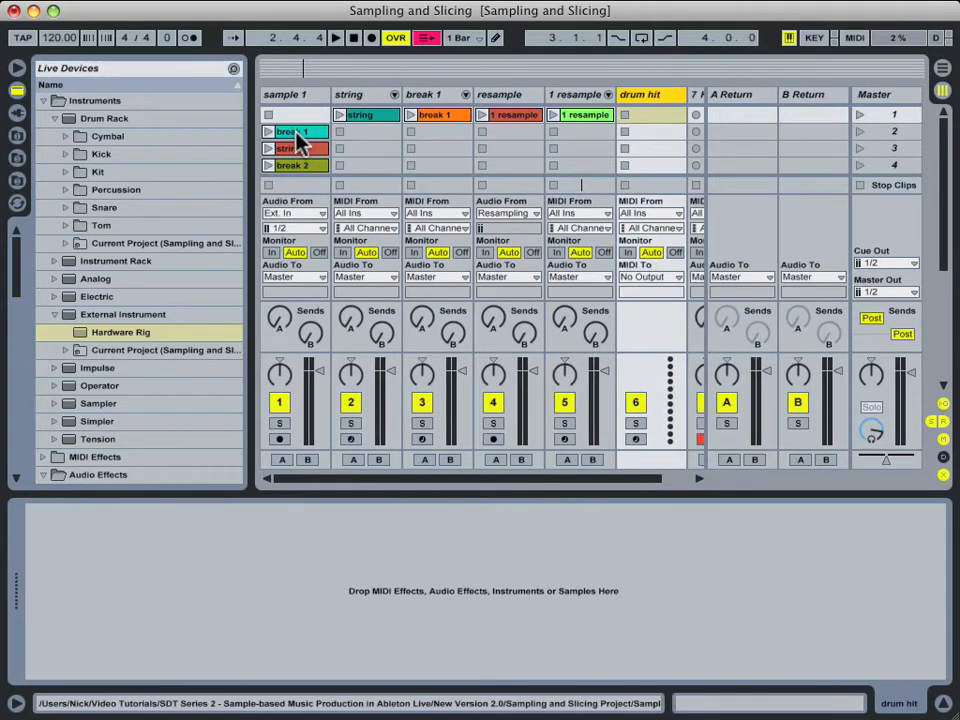
Show the break 1 clip's waveform on the sample 1 track and call up its Slice to New MIDI Track command
click(304, 97)
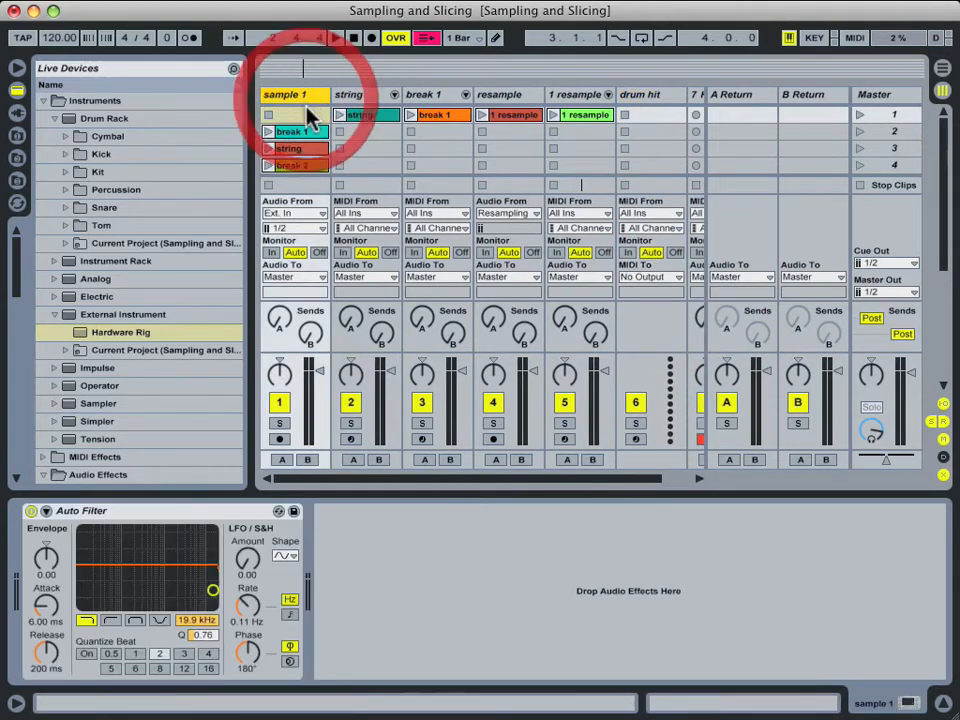
click(307, 132)
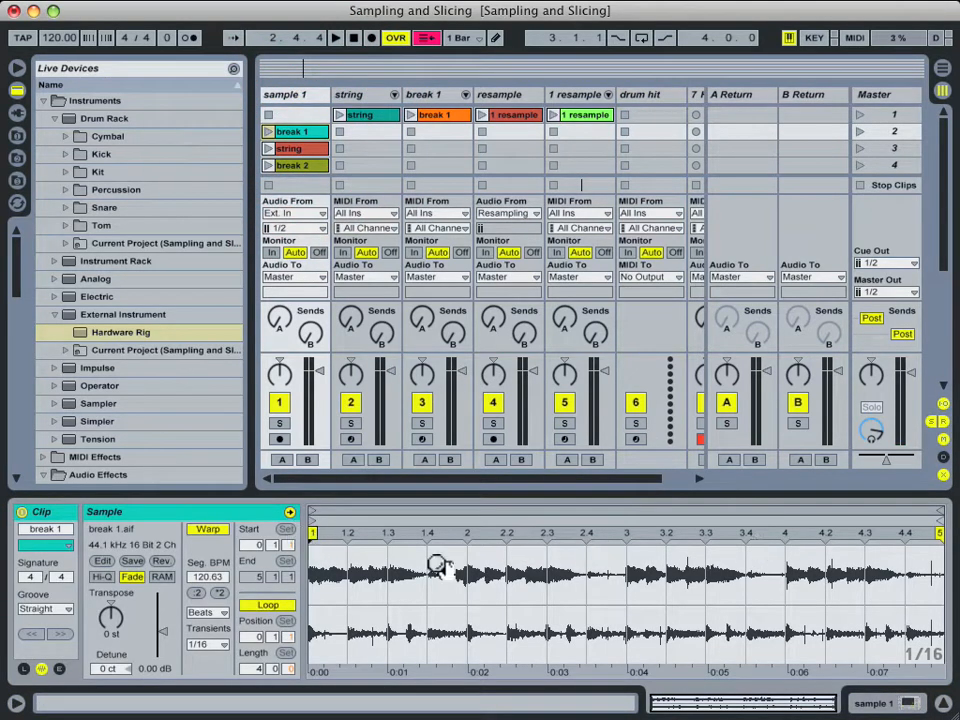
right_click(664, 572)
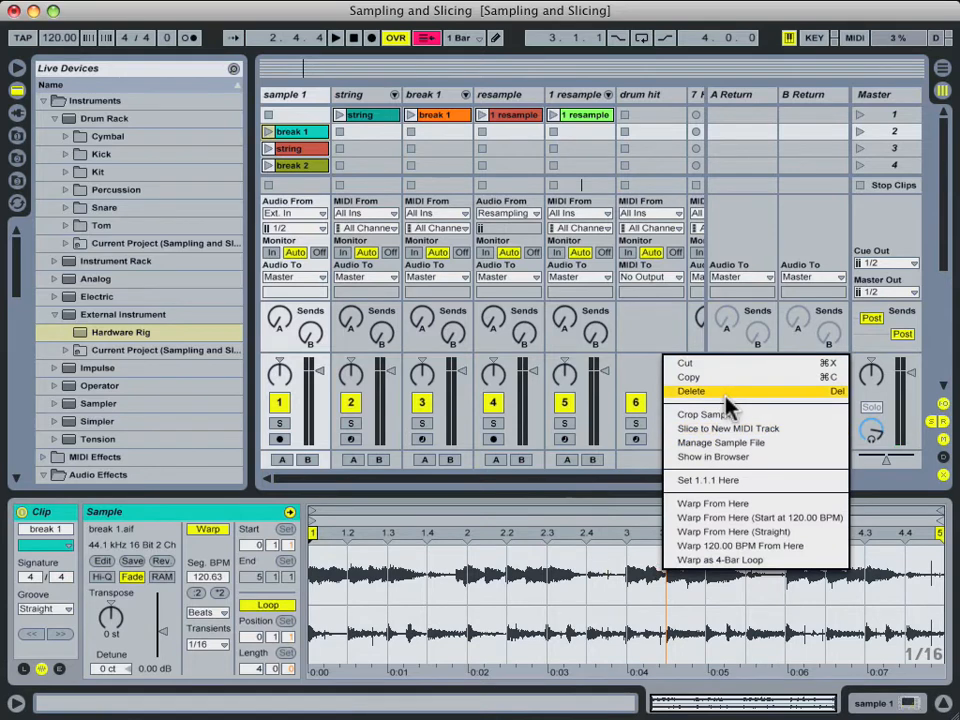
click(728, 428)
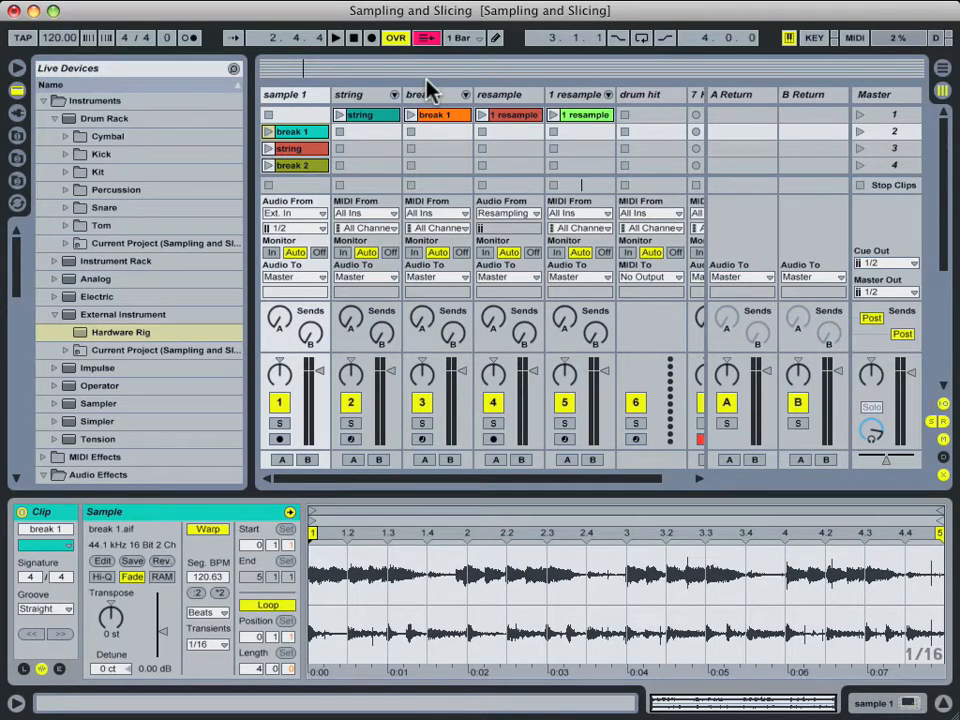
Examine the slice division and slicing preset choices for slicing the break 1 clip to a new MIDI track, and cancel the slicing
click(310, 133)
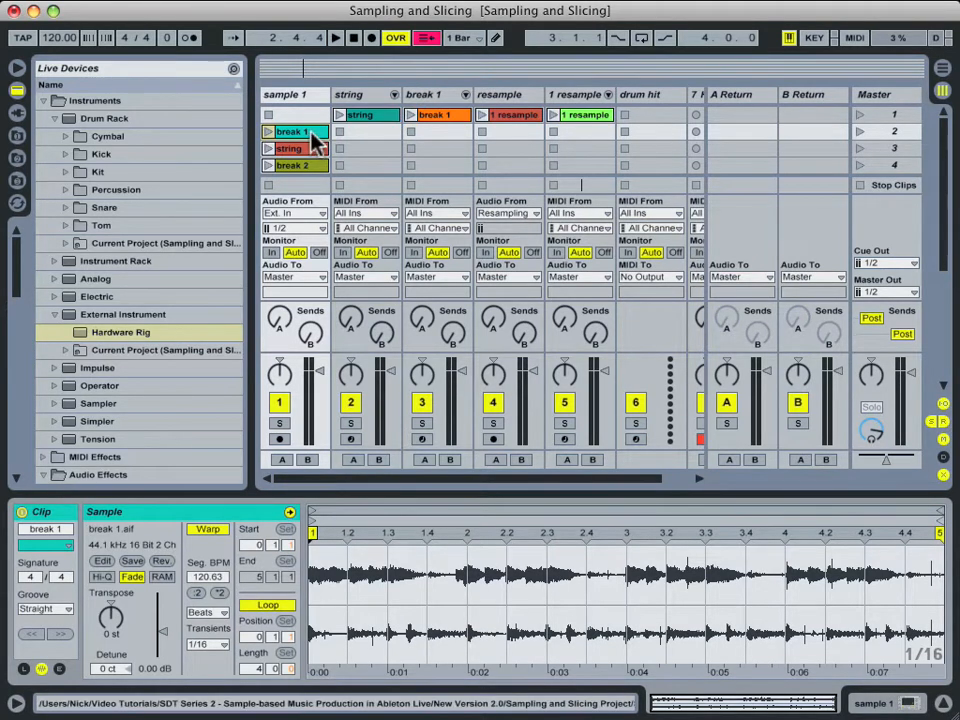
right_click(311, 133)
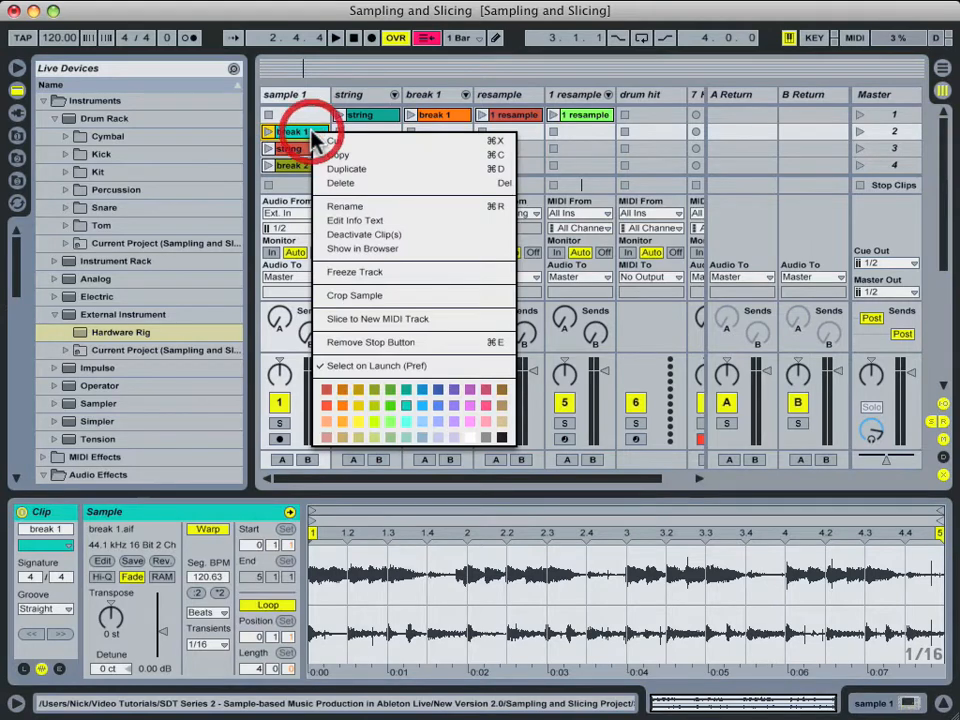
click(400, 321)
drag(630, 216, 634, 146)
click(701, 181)
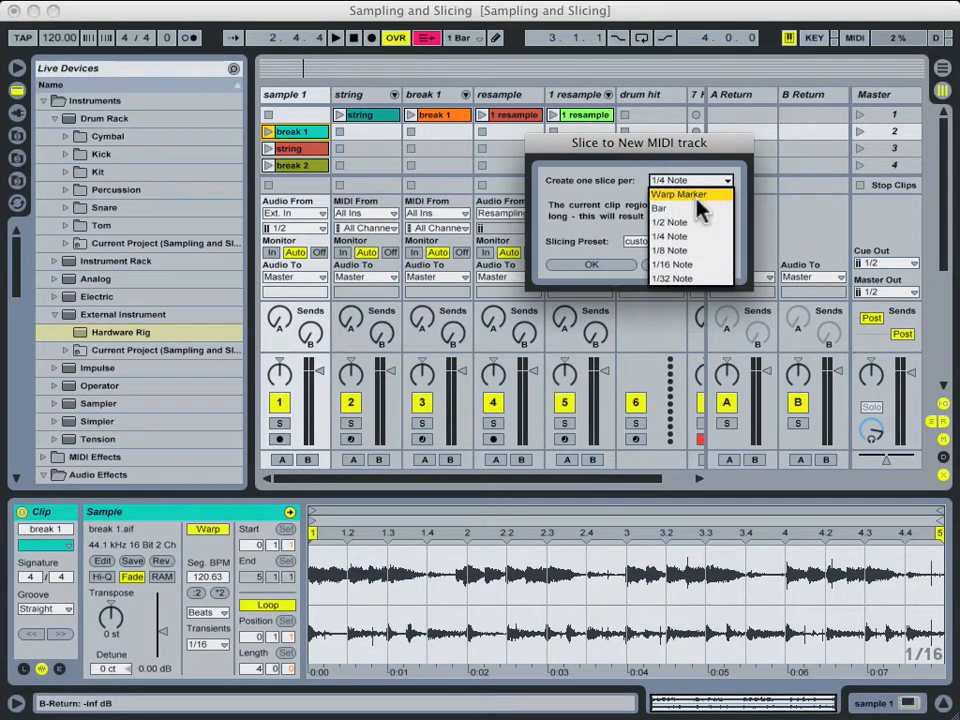
click(648, 151)
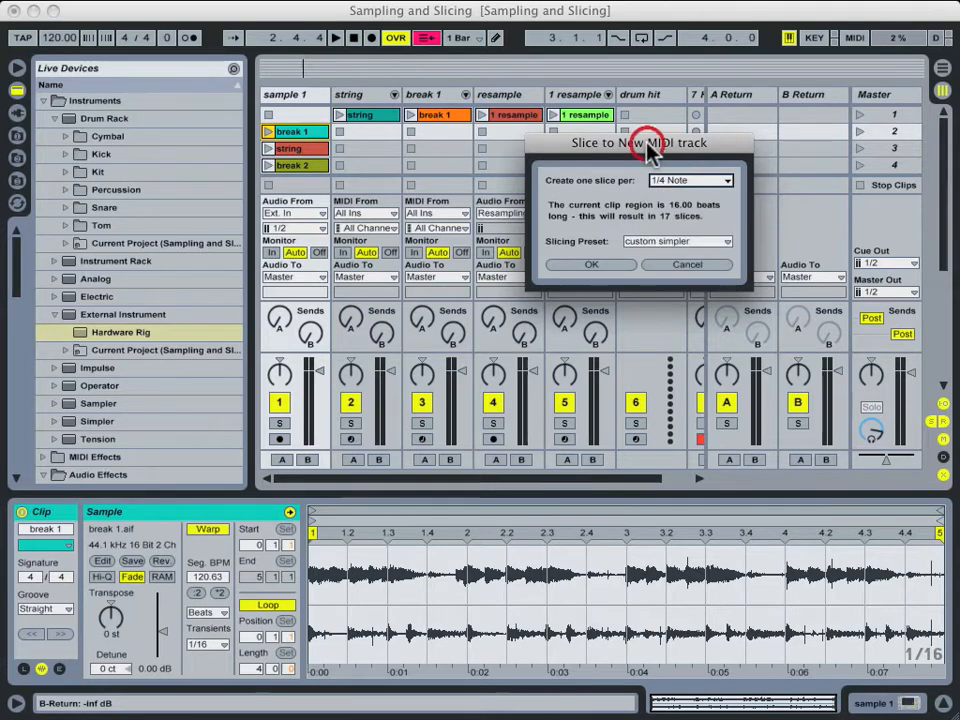
click(674, 243)
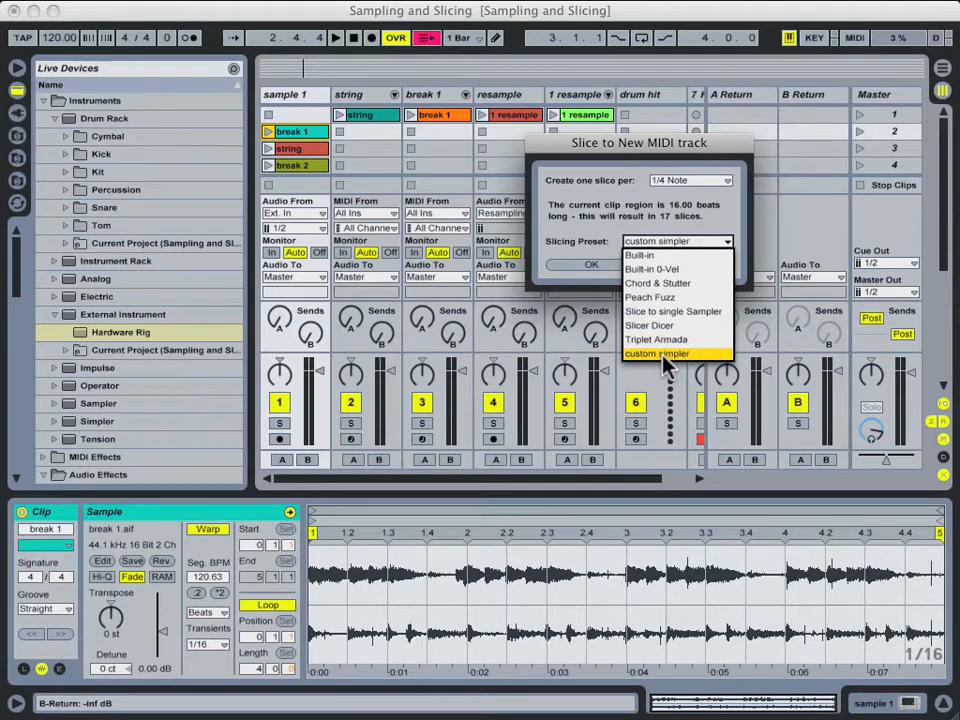
click(631, 181)
click(687, 265)
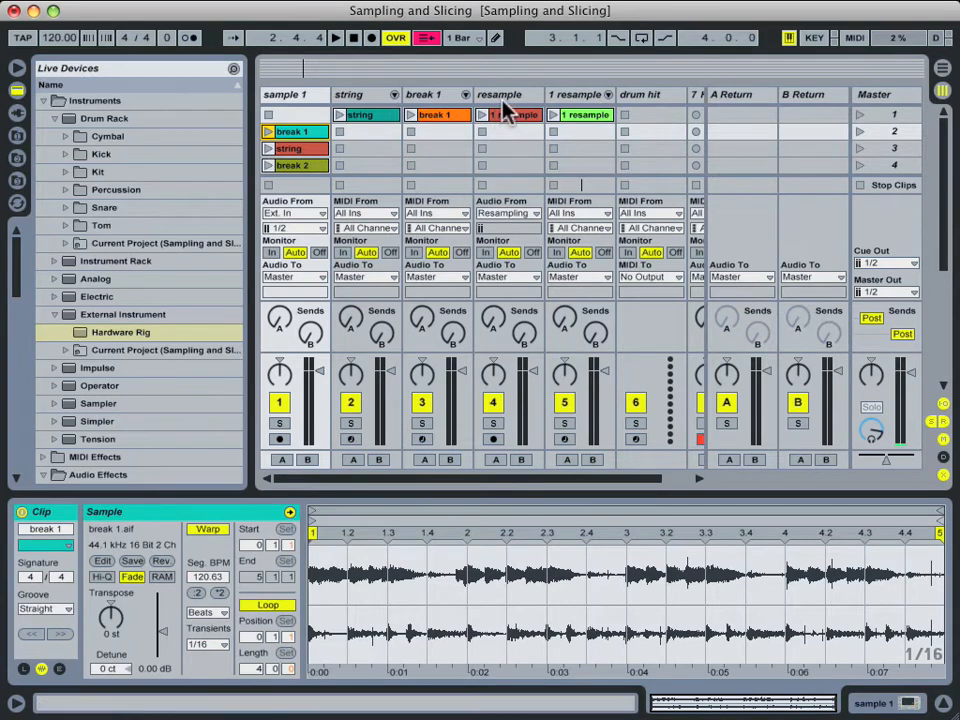
Display the macro mappings and return chains of the drum rack on the break 1 track
click(437, 96)
click(437, 96)
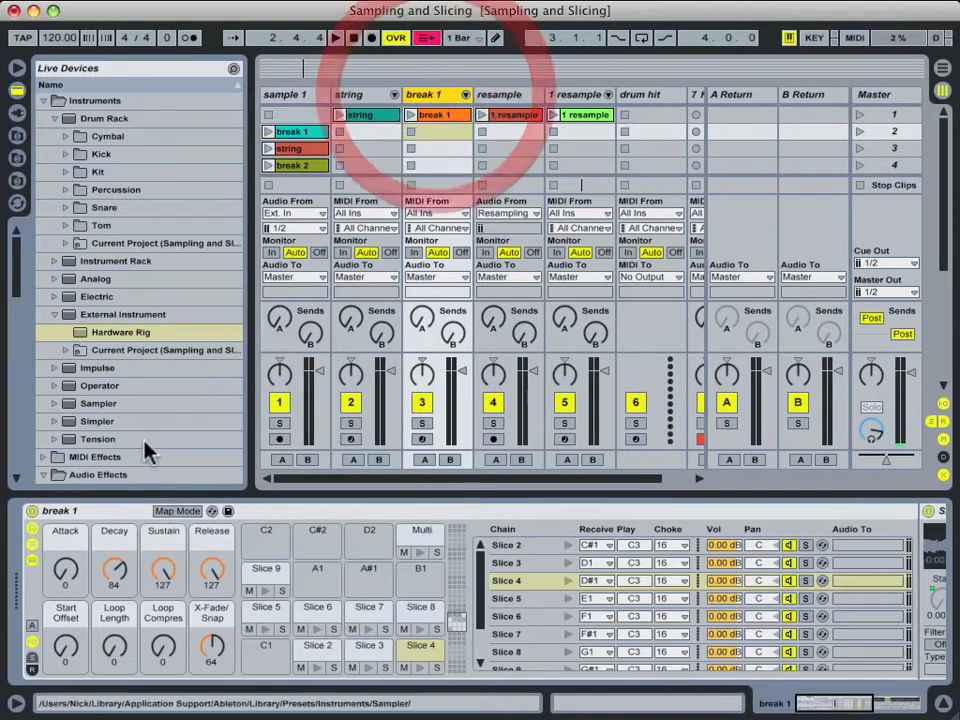
click(179, 512)
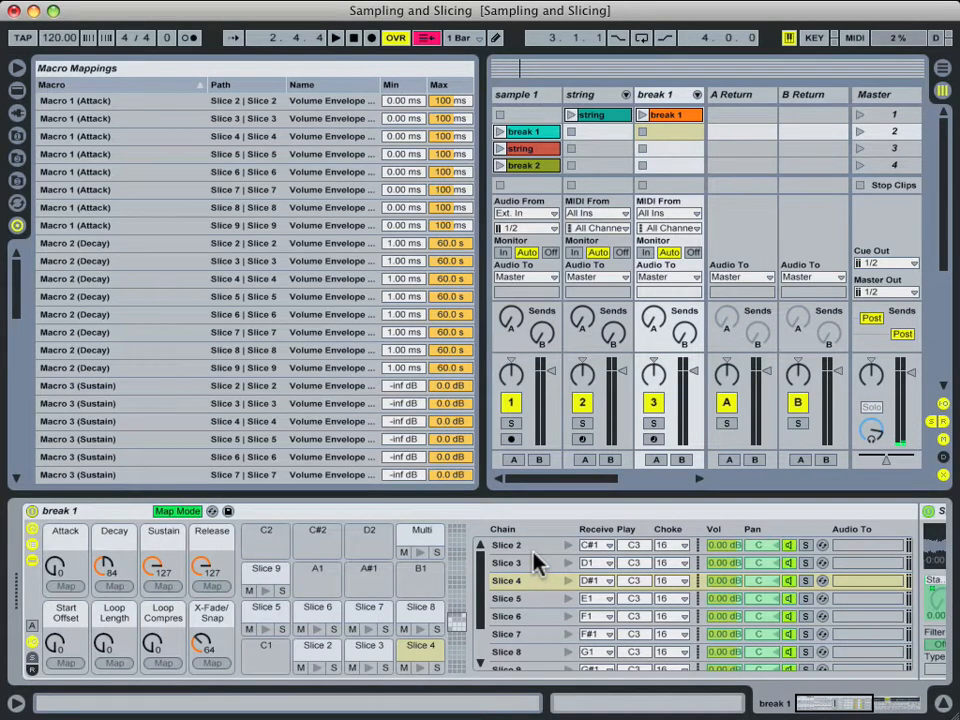
click(32, 659)
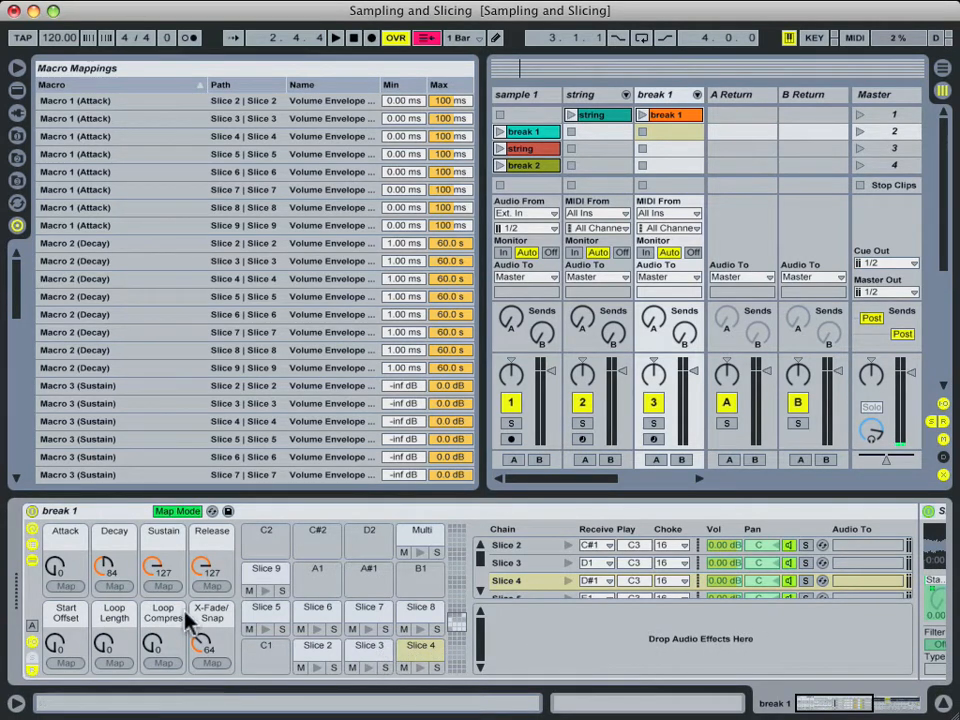
Hide the chain list and devices of the break 1 drum rack and select the whole rack
click(33, 545)
click(35, 557)
click(330, 514)
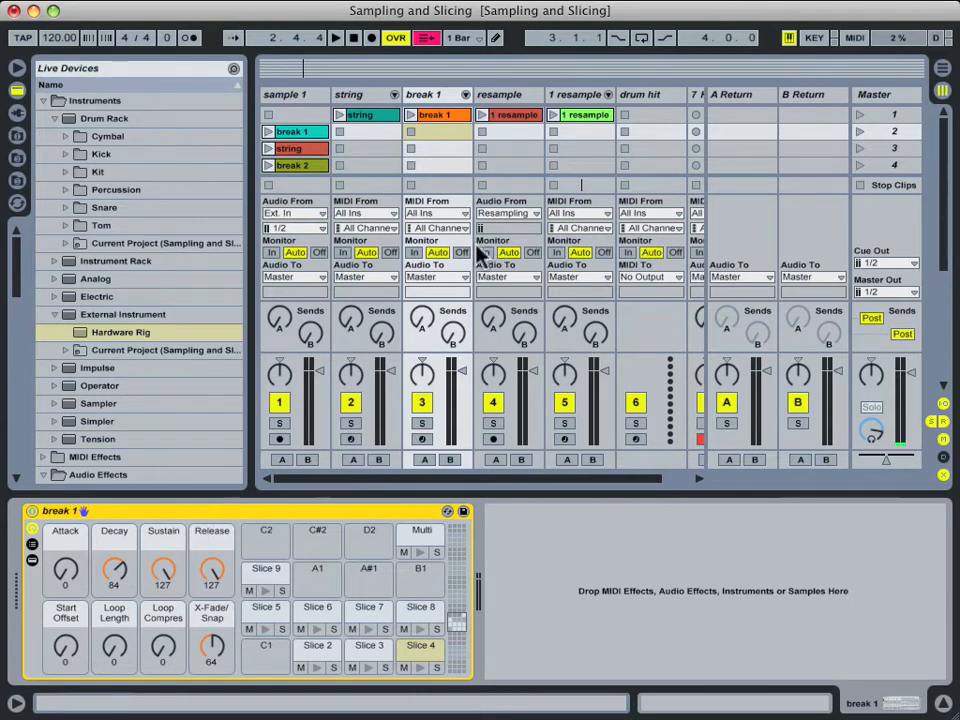
View the Arrangement View briefly, return to the Session View and reselect the break 1 drum rack
click(942, 66)
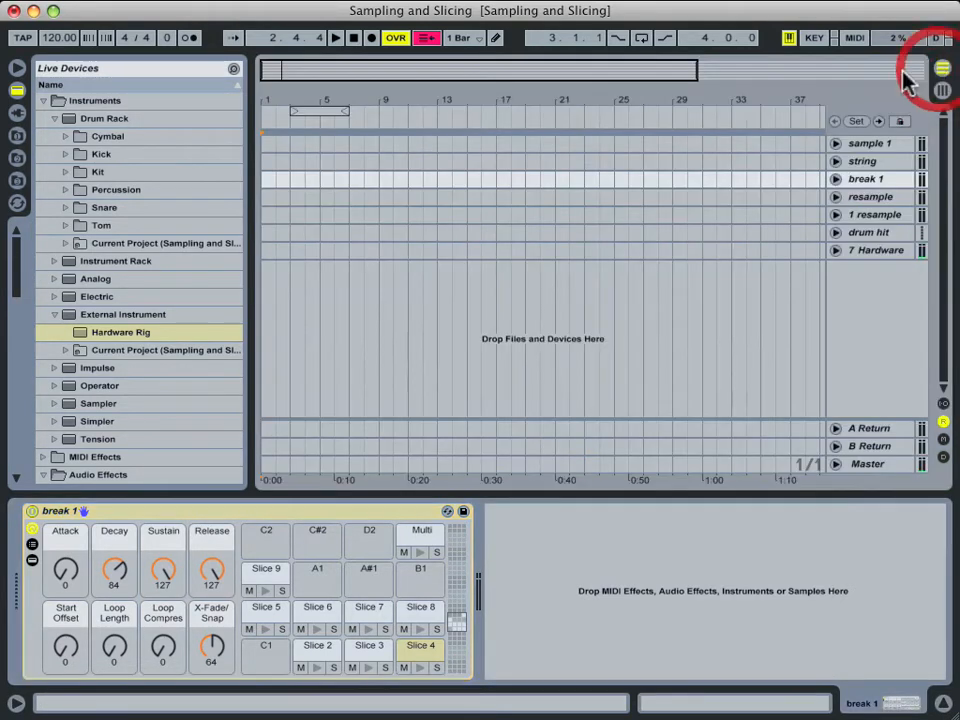
click(941, 89)
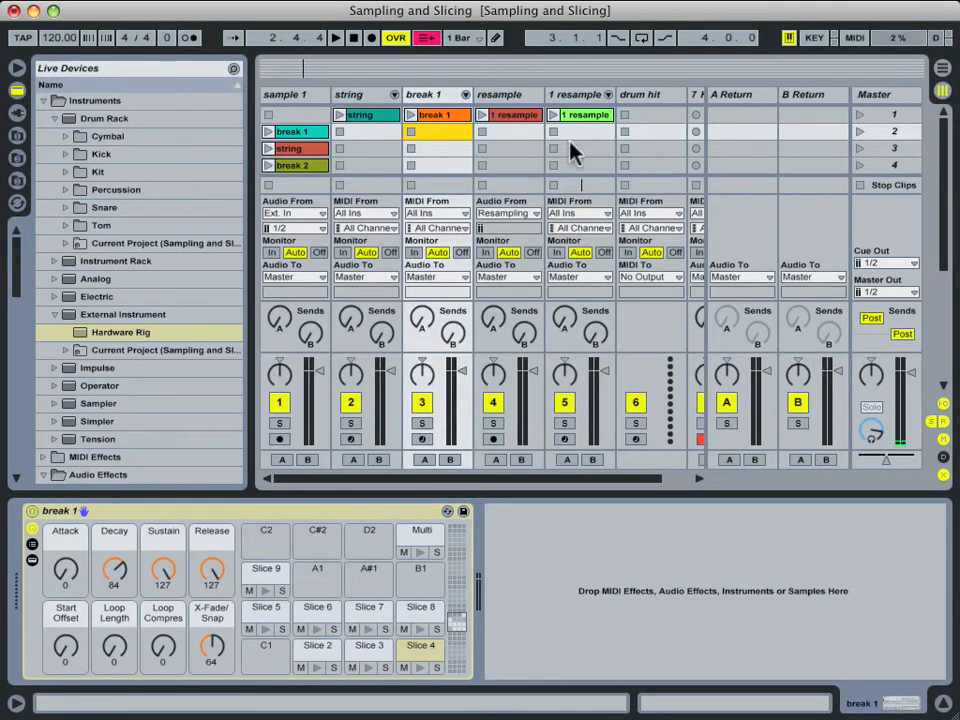
click(360, 512)
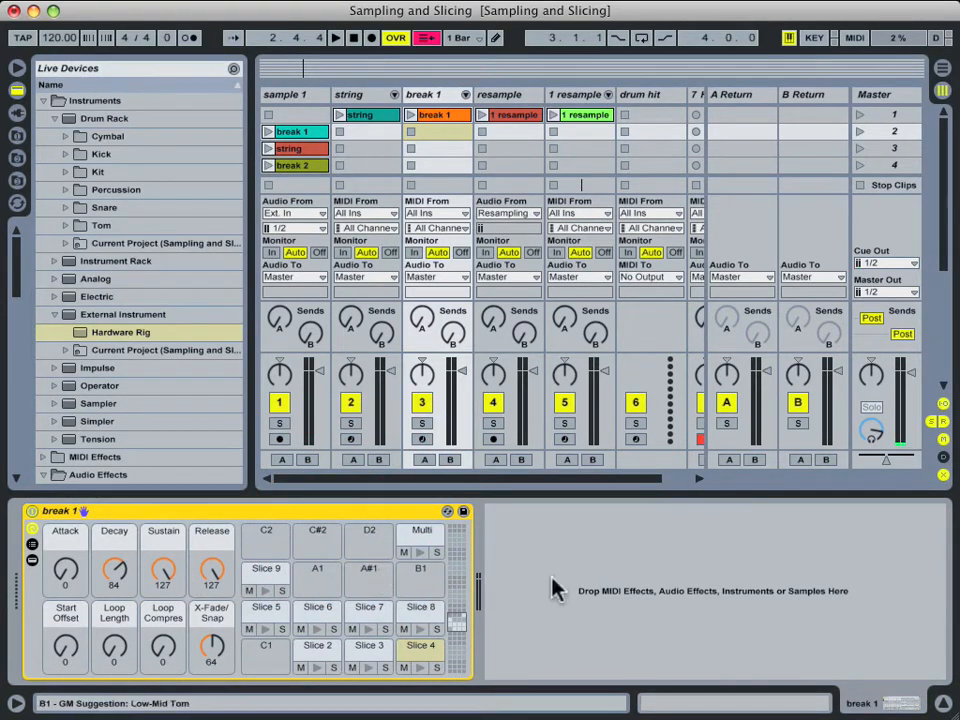
click(392, 511)
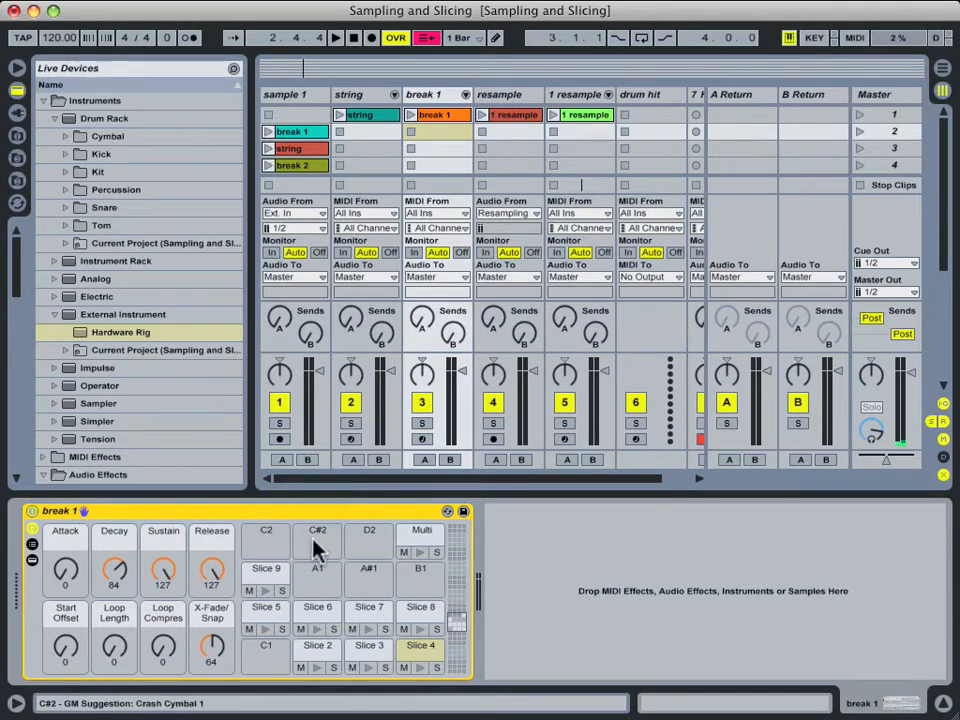
Open the Multi pad's nested Drum Rack in the break 1 rack and select the 4 sample 1-1 Simpler in its high end chain
click(358, 545)
click(422, 541)
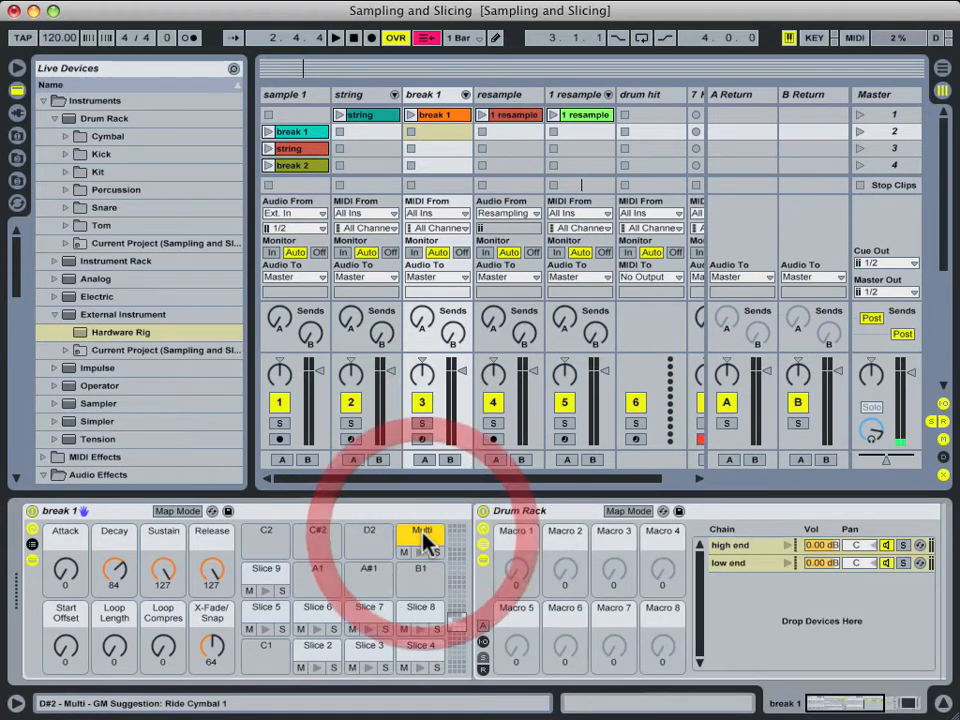
click(418, 542)
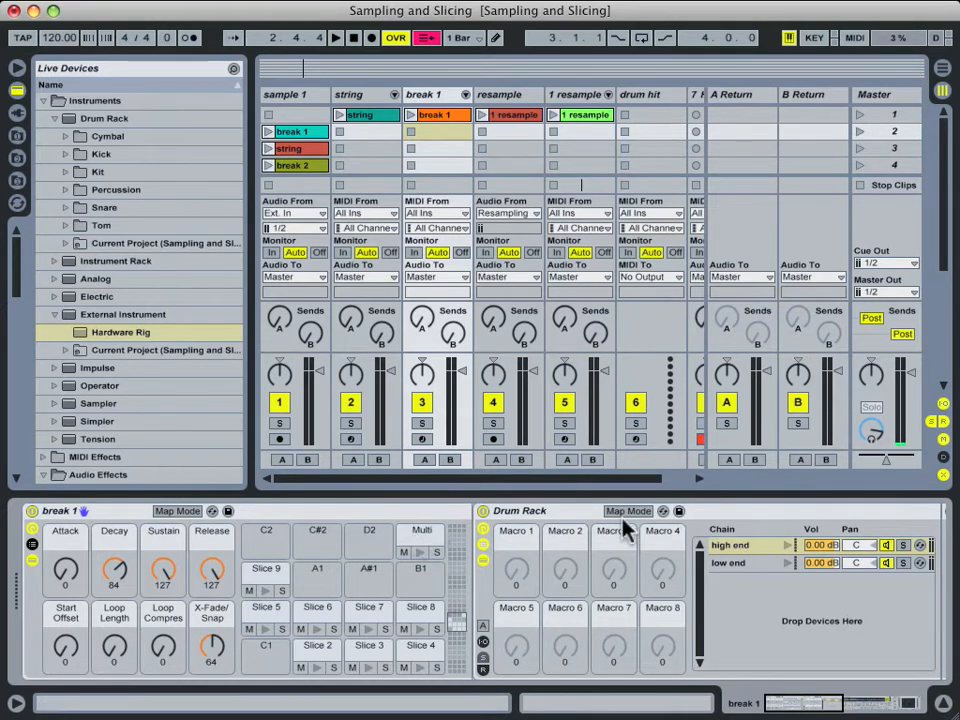
click(579, 518)
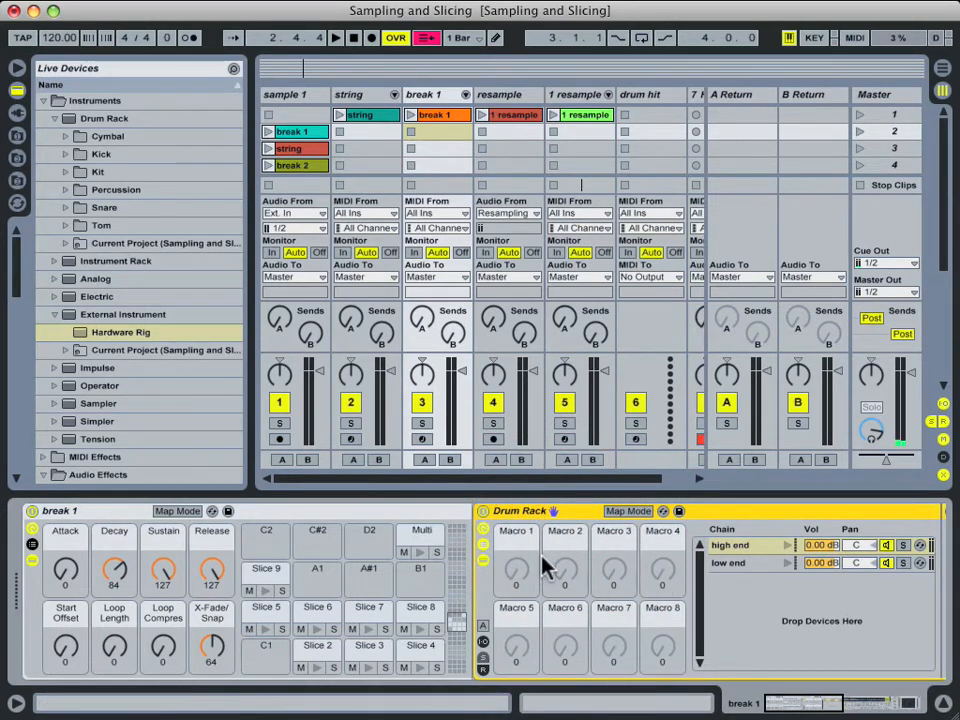
click(330, 645)
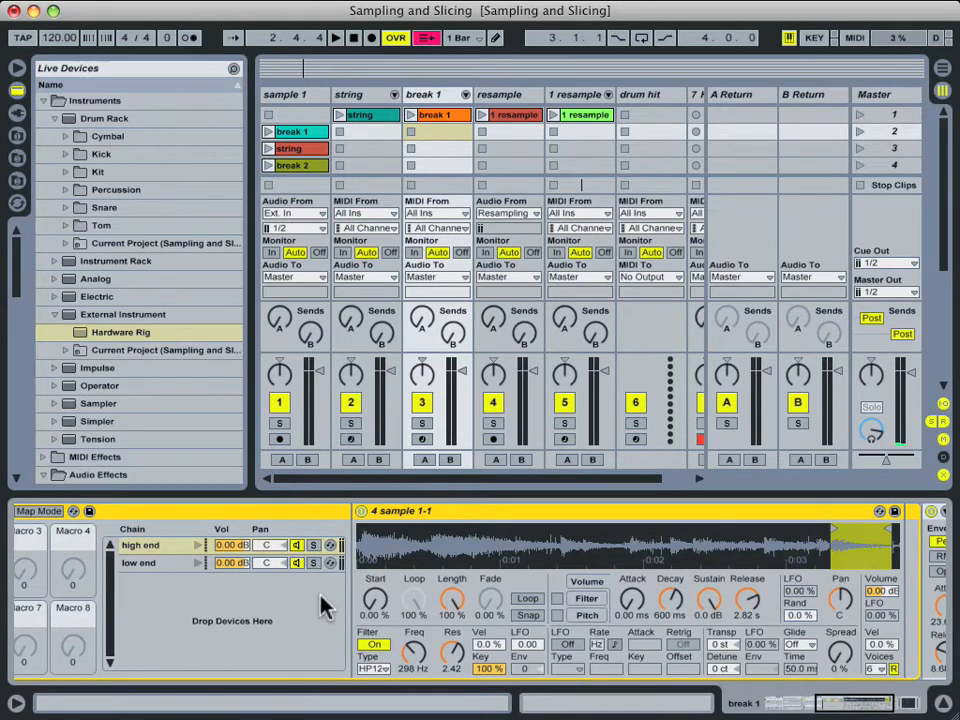
click(780, 522)
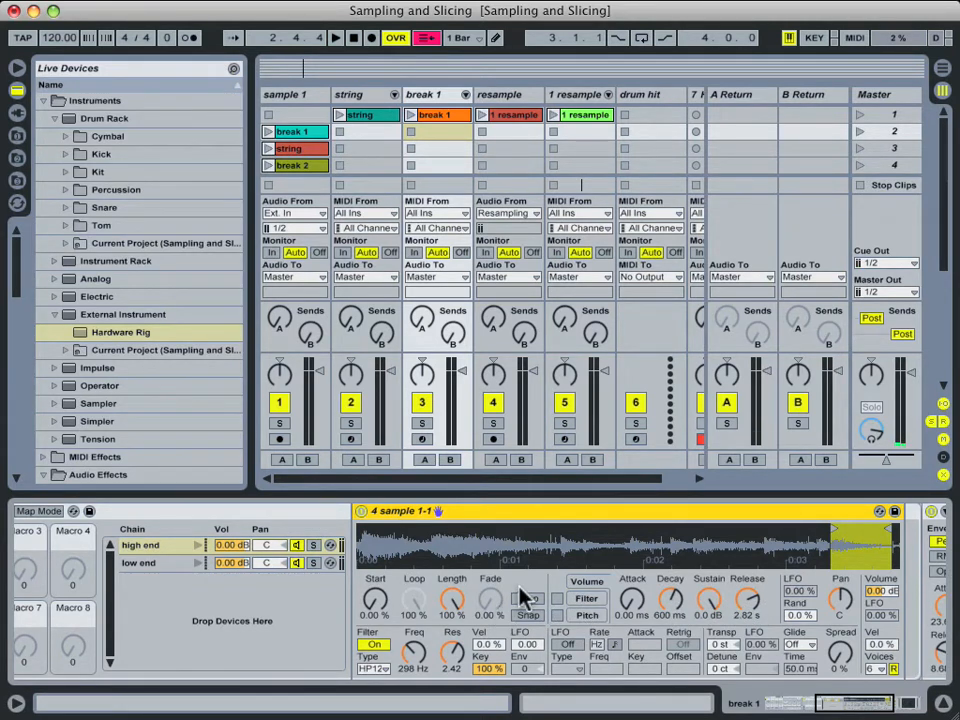
View the automation and macro mapping options for Length on the high end chain's Simpler and reselect the Simpler
right_click(452, 598)
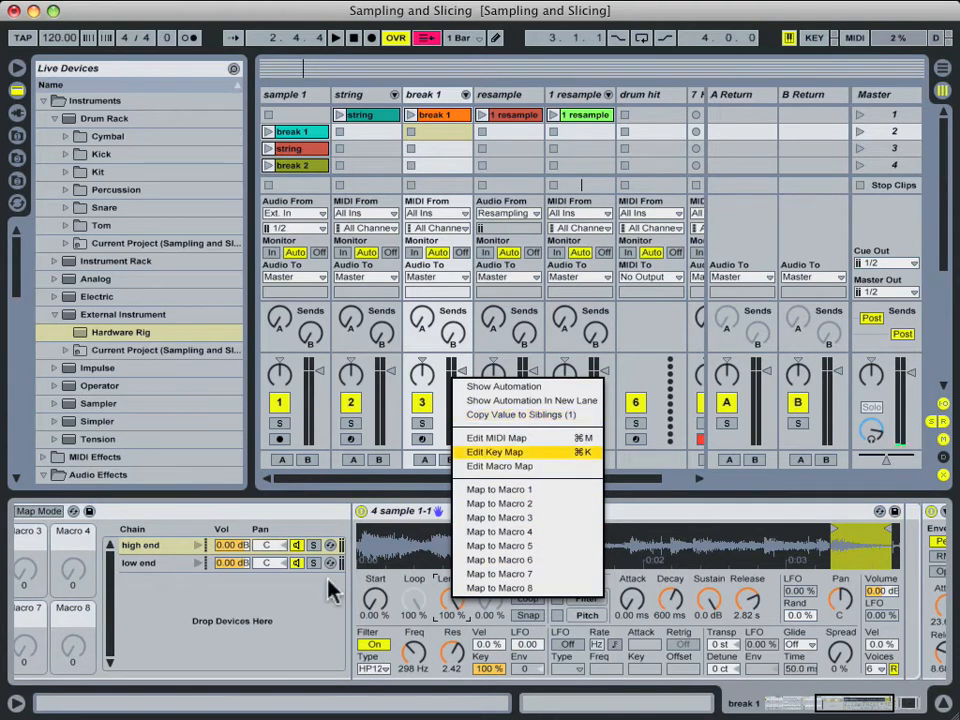
click(310, 679)
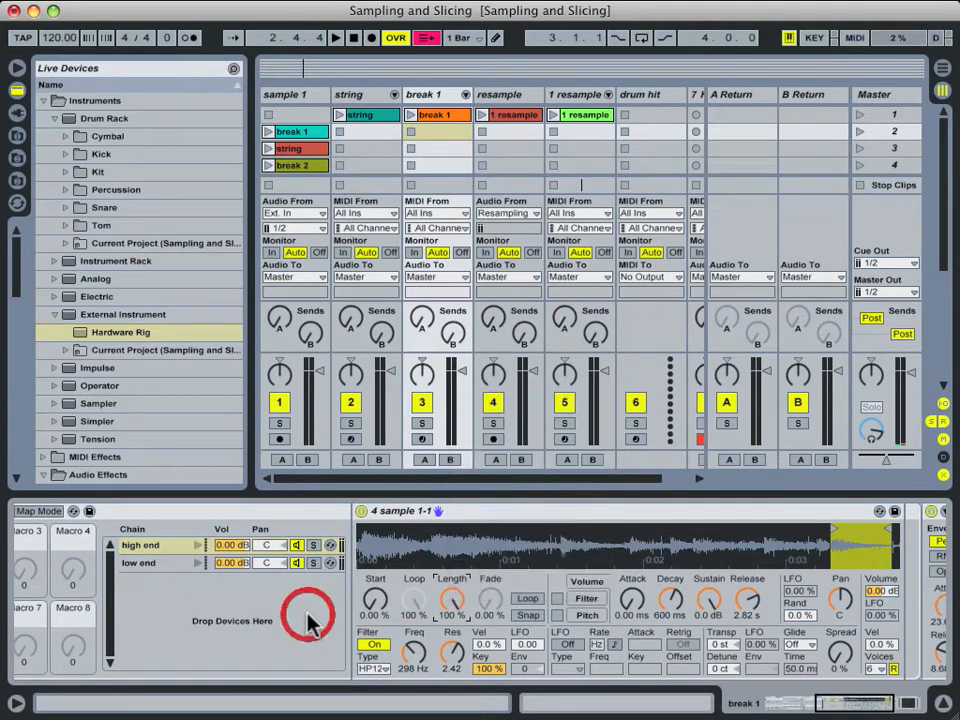
click(611, 524)
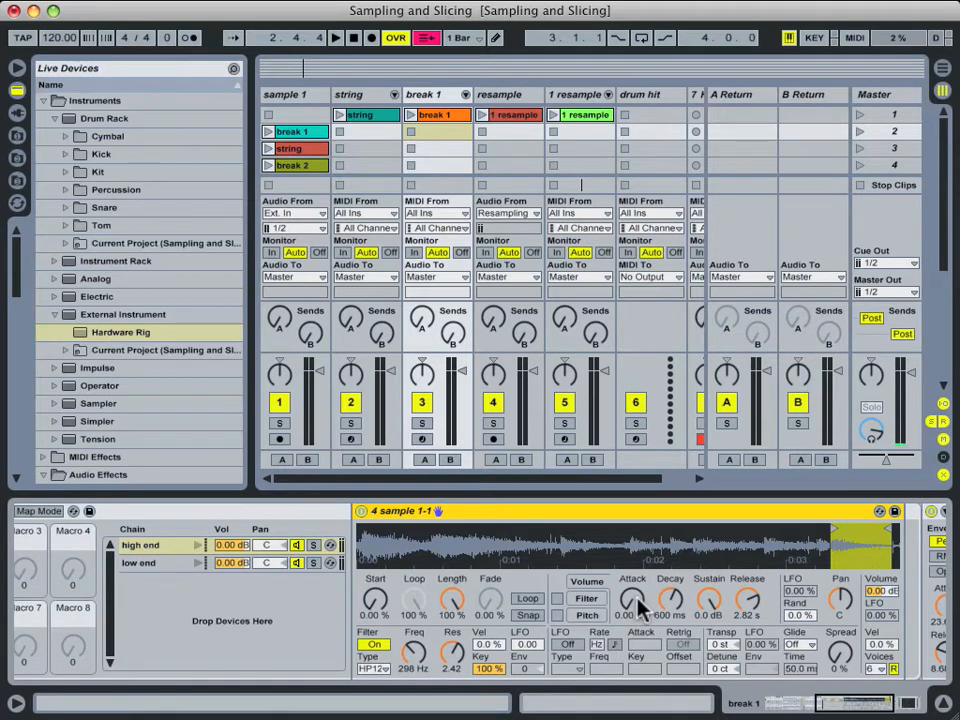
click(677, 516)
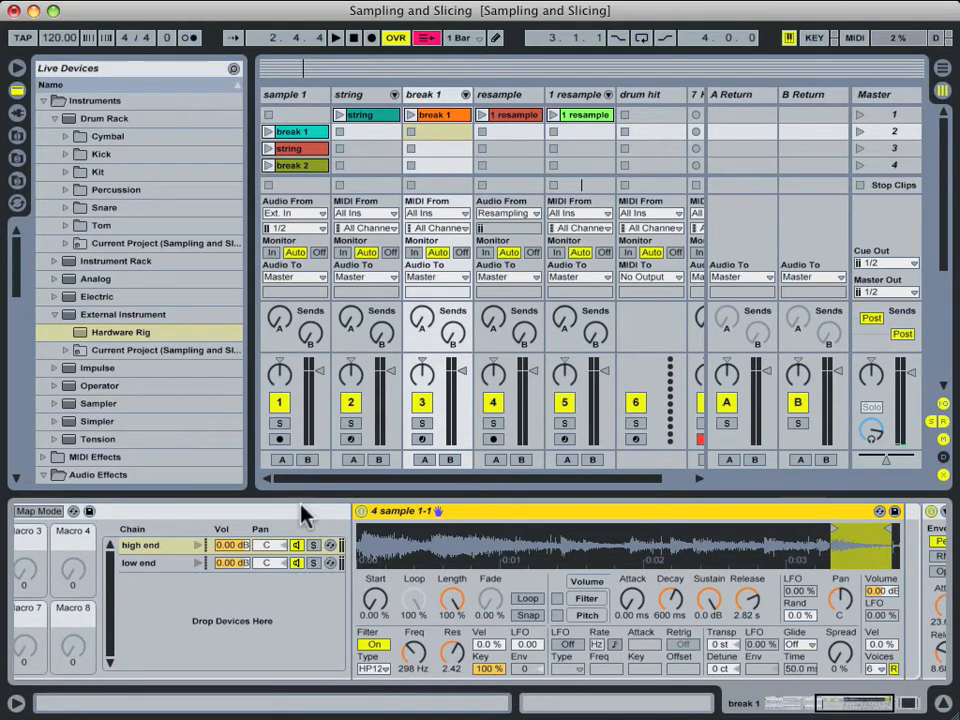
Select the low end chain of the nested rack and examine its Simpler and Compressor
click(171, 564)
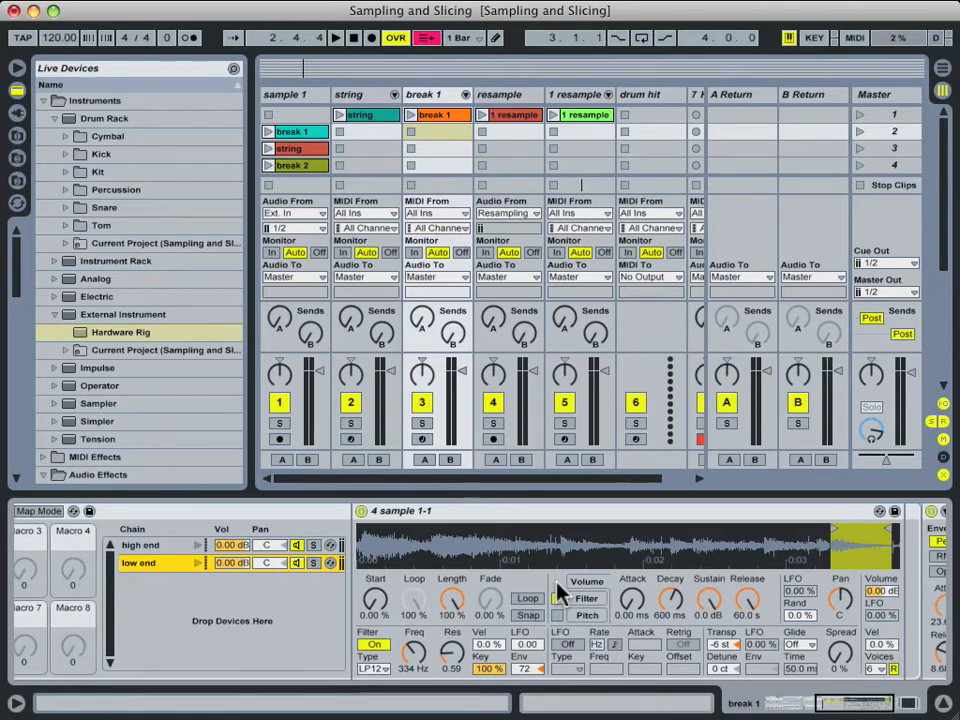
click(832, 702)
drag(834, 700, 893, 697)
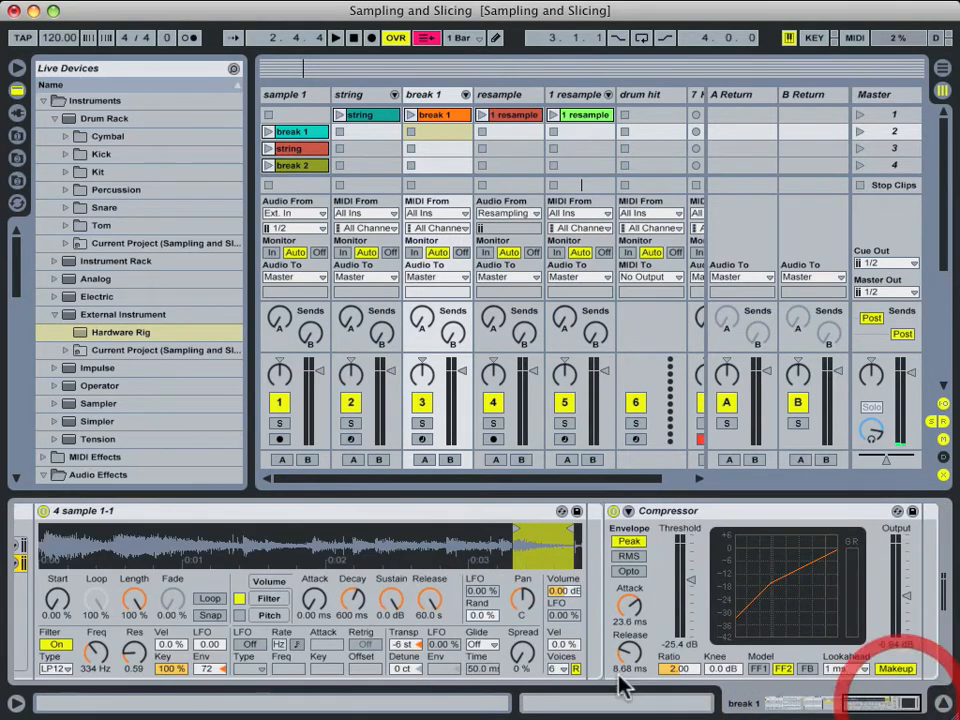
click(760, 516)
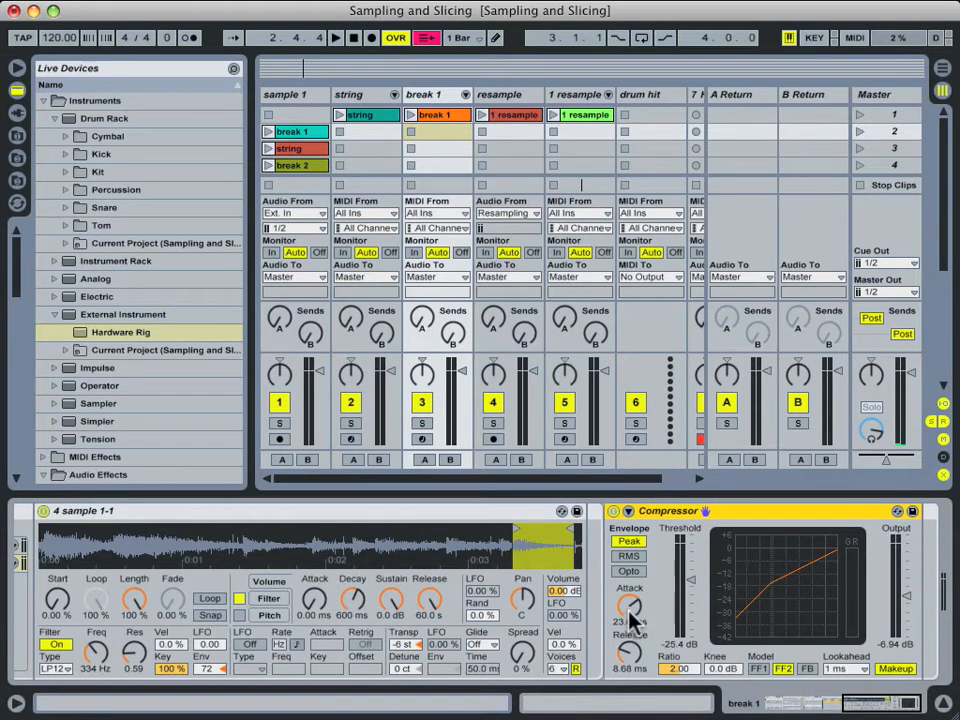
click(803, 525)
Select the 1 resample track and review the resample track's audio input sources, keeping Resampling
drag(570, 479, 608, 479)
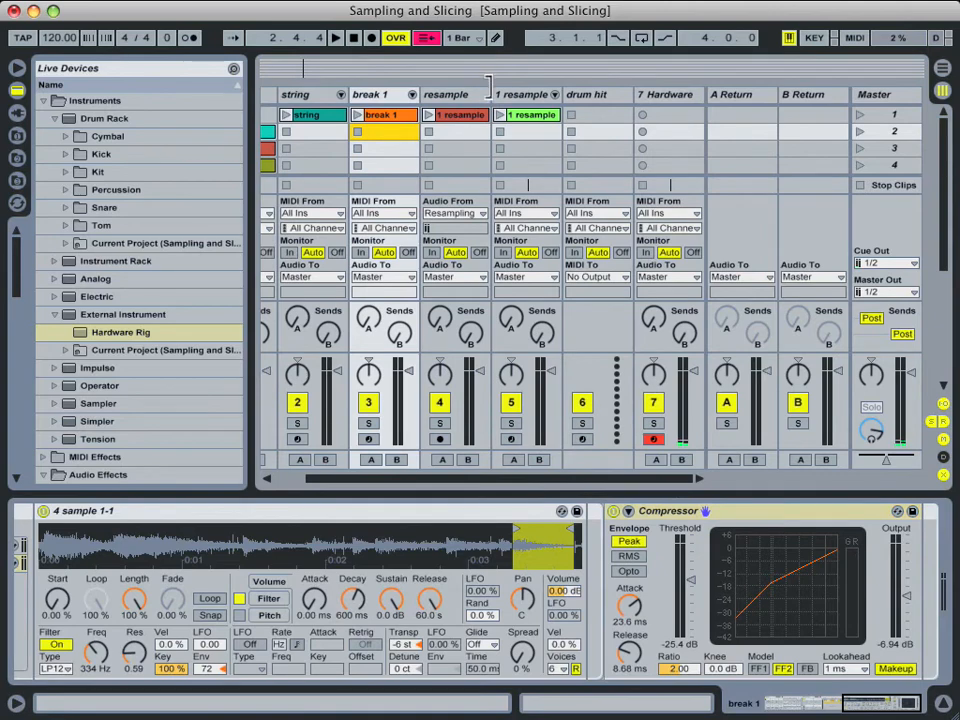
click(522, 96)
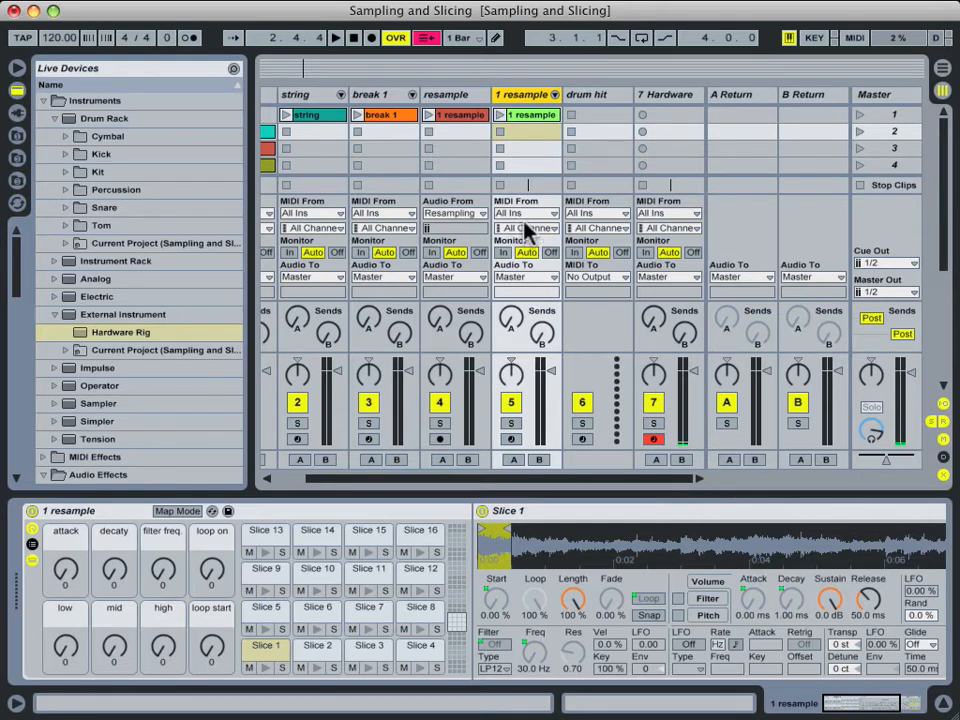
click(466, 213)
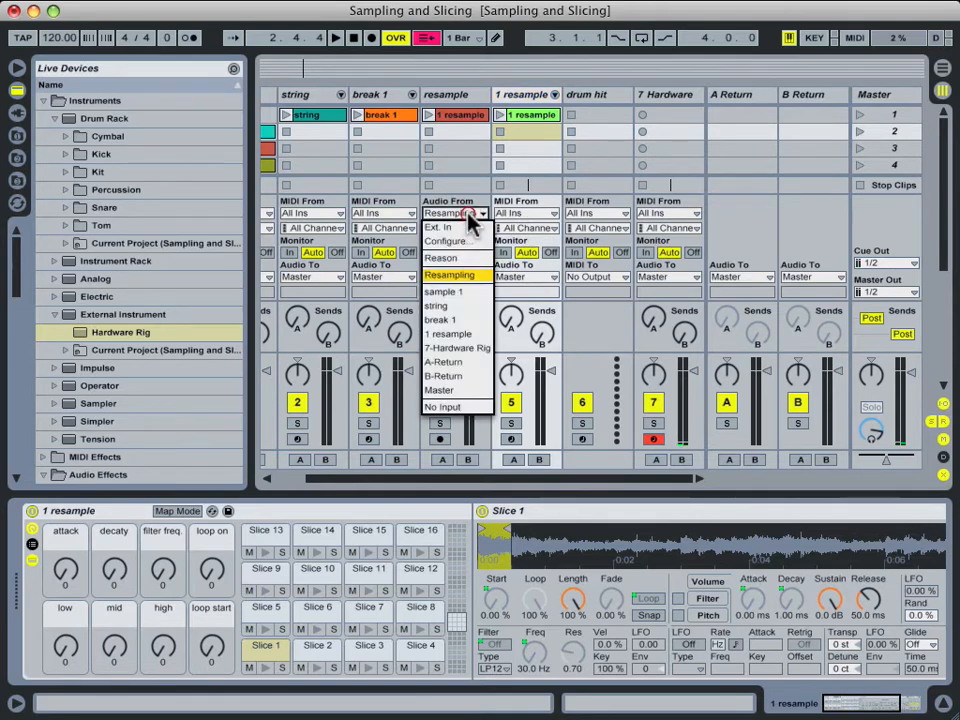
click(466, 276)
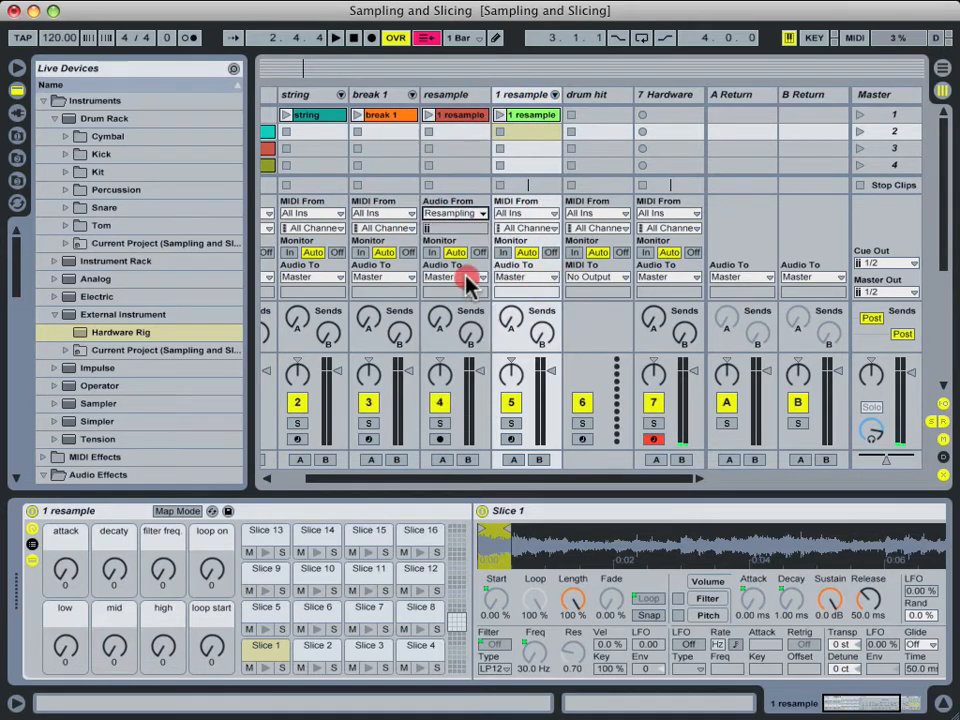
View the Master track's device chain and show the 1 resample audio clip of the resample track
click(908, 96)
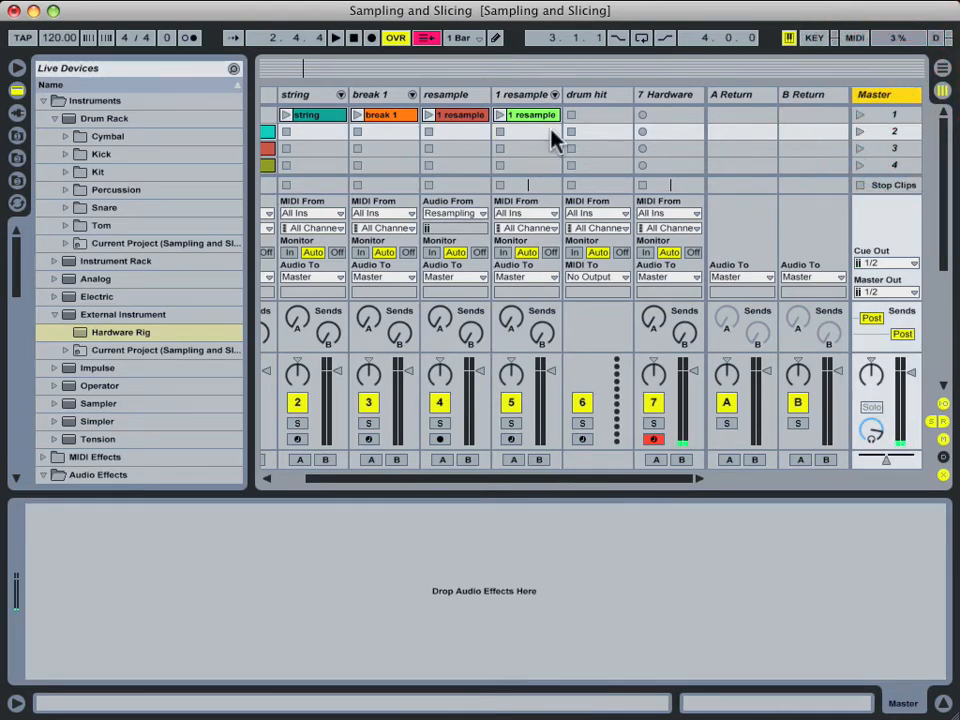
click(440, 96)
click(460, 115)
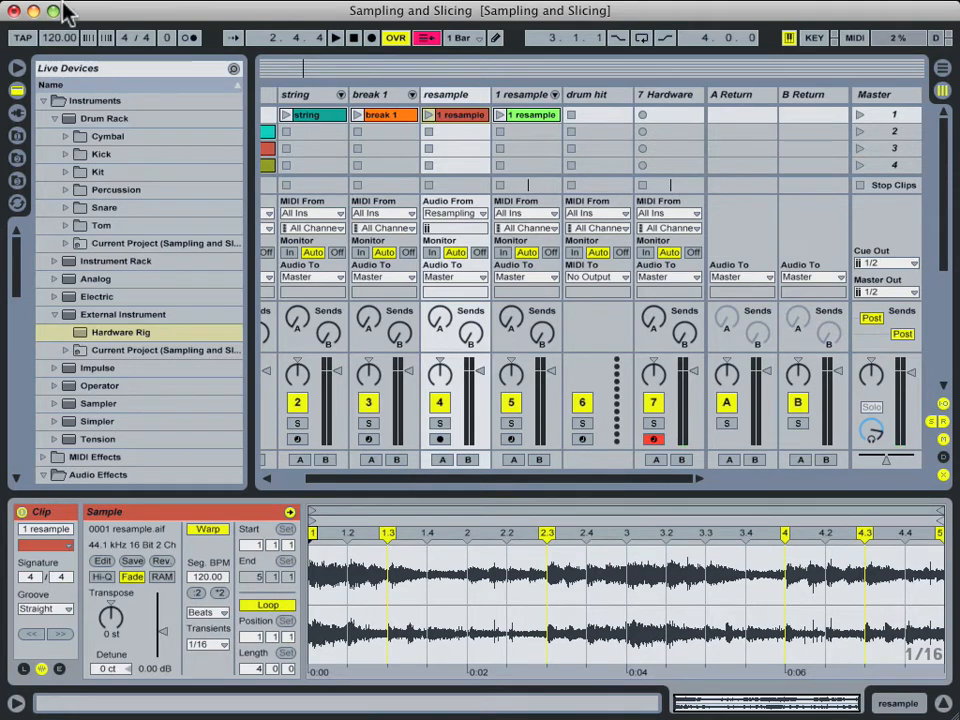
Review which used samples can be copied into the project when self-containing the Live Set, and cancel the collection
click(288, 10)
click(2, 2)
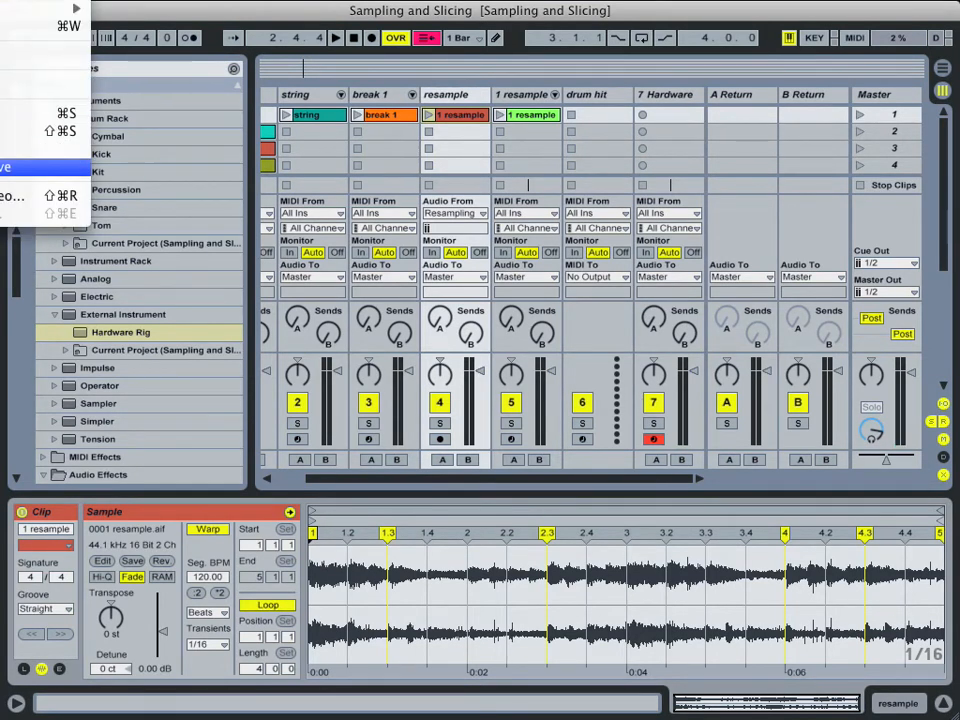
click(8, 167)
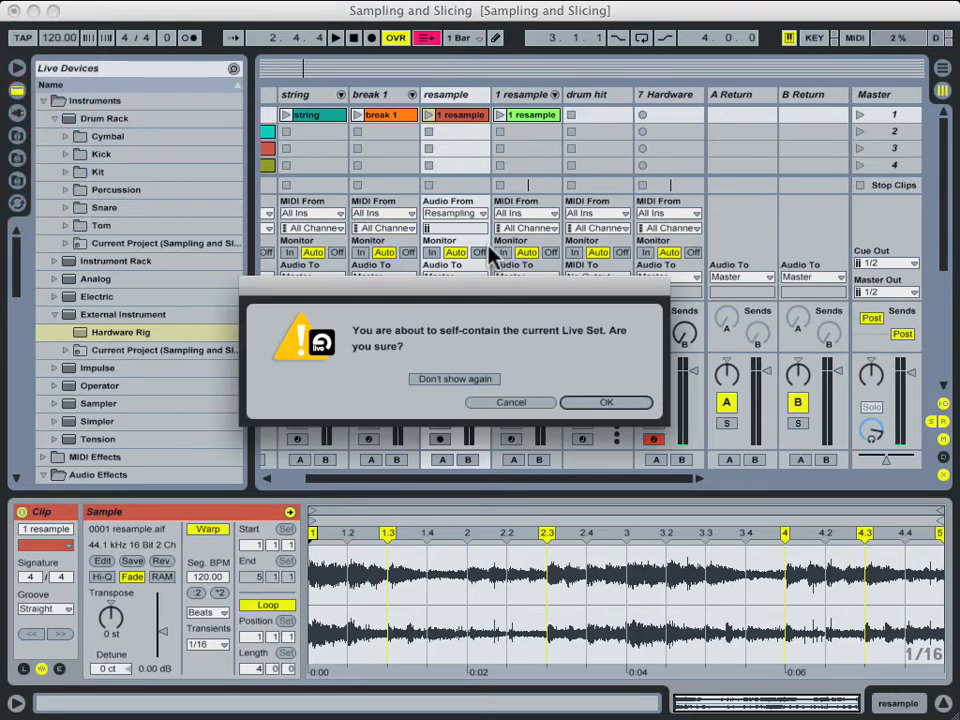
drag(570, 188, 614, 146)
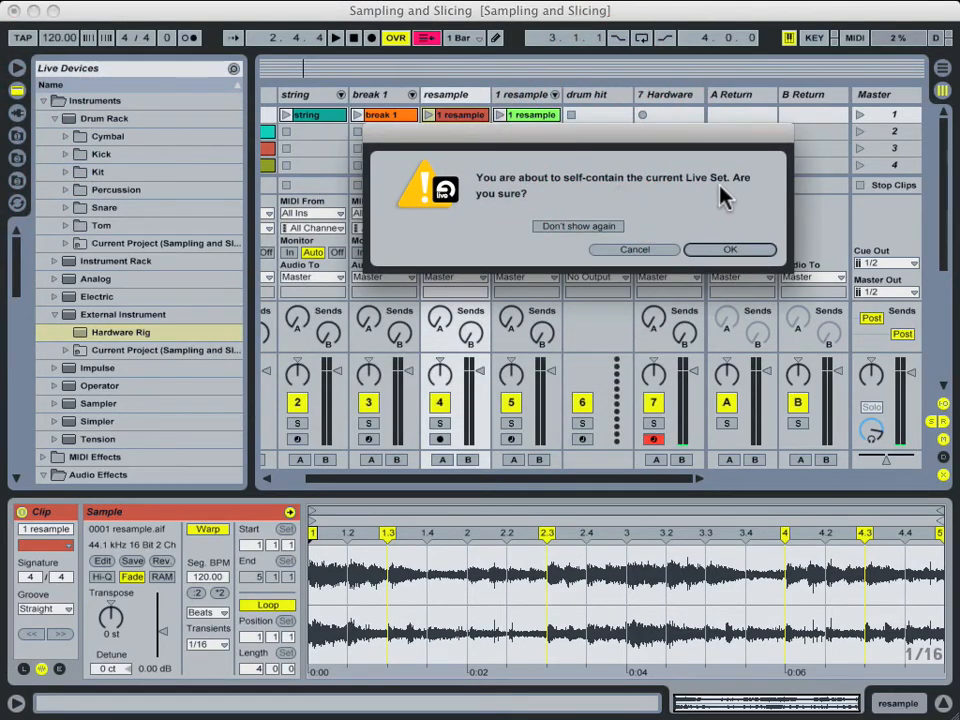
click(740, 250)
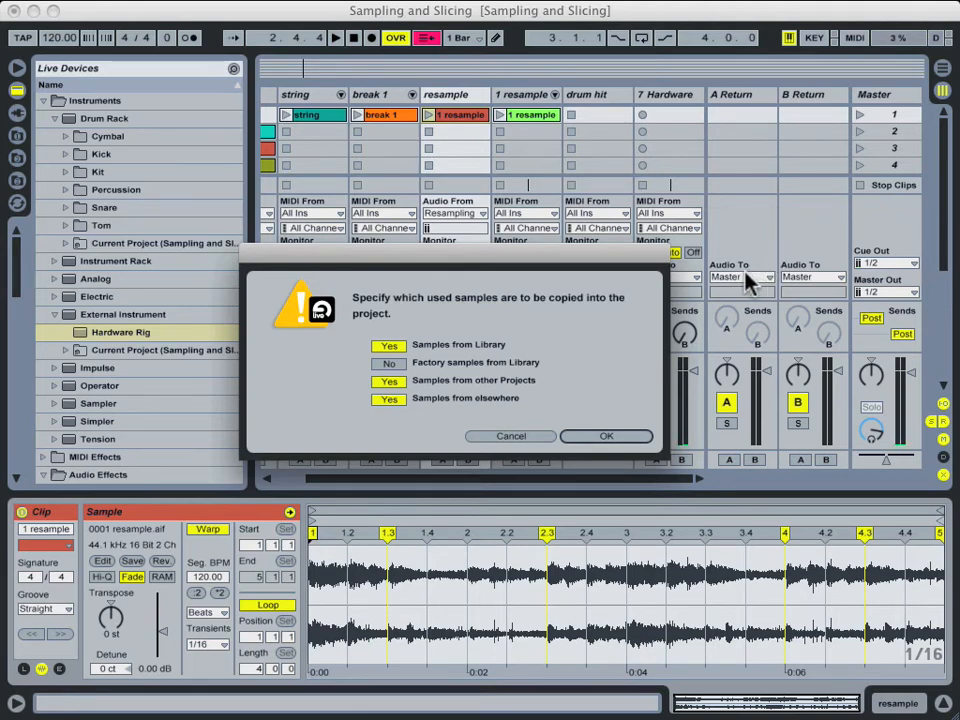
click(577, 266)
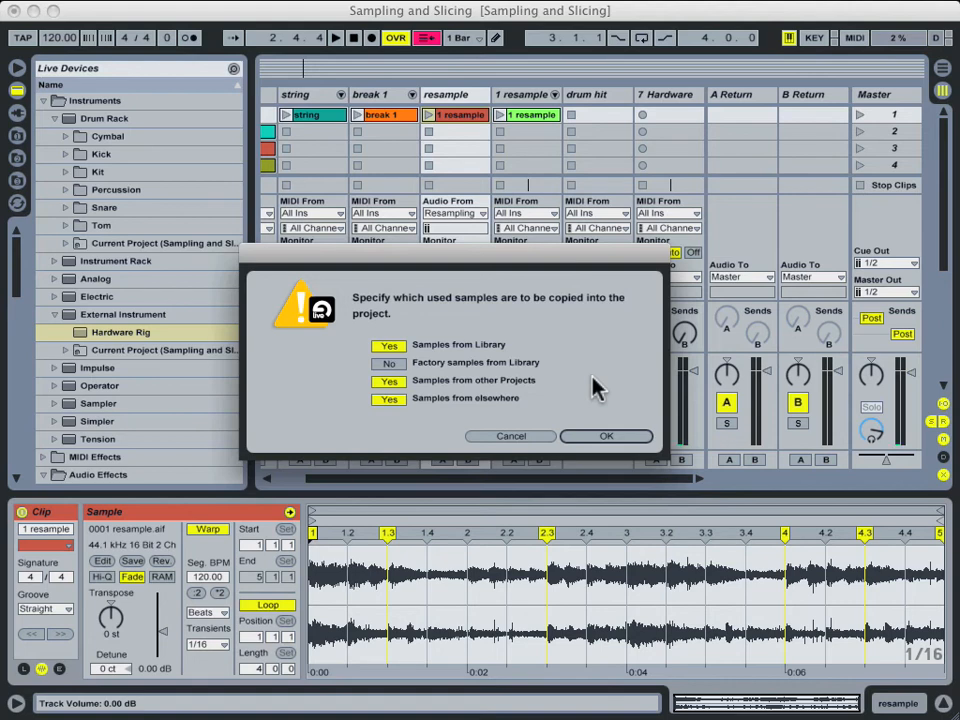
click(527, 436)
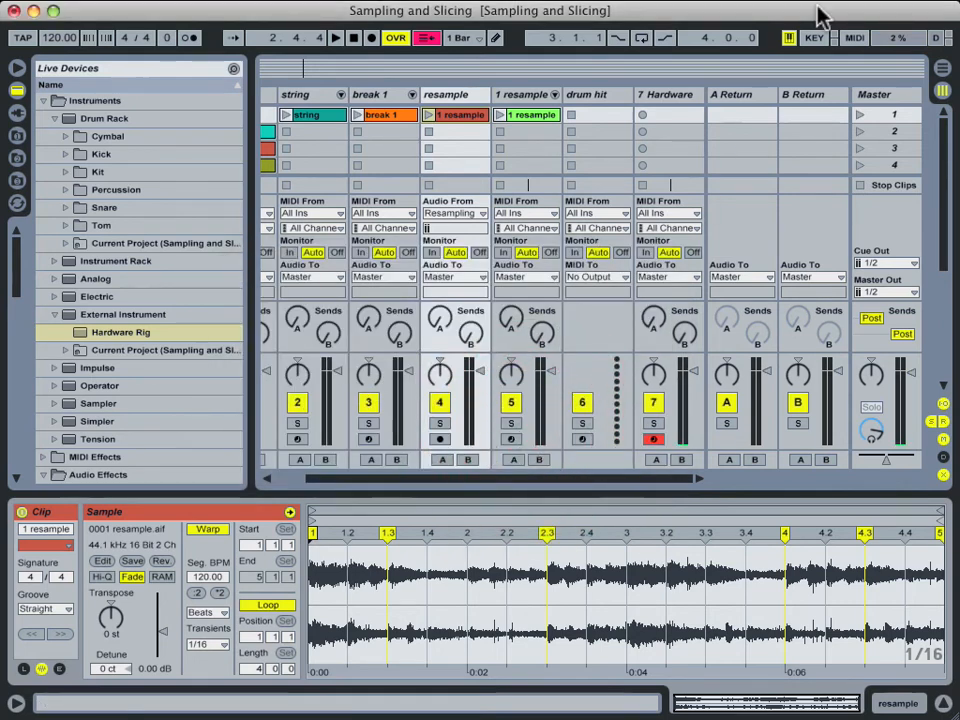